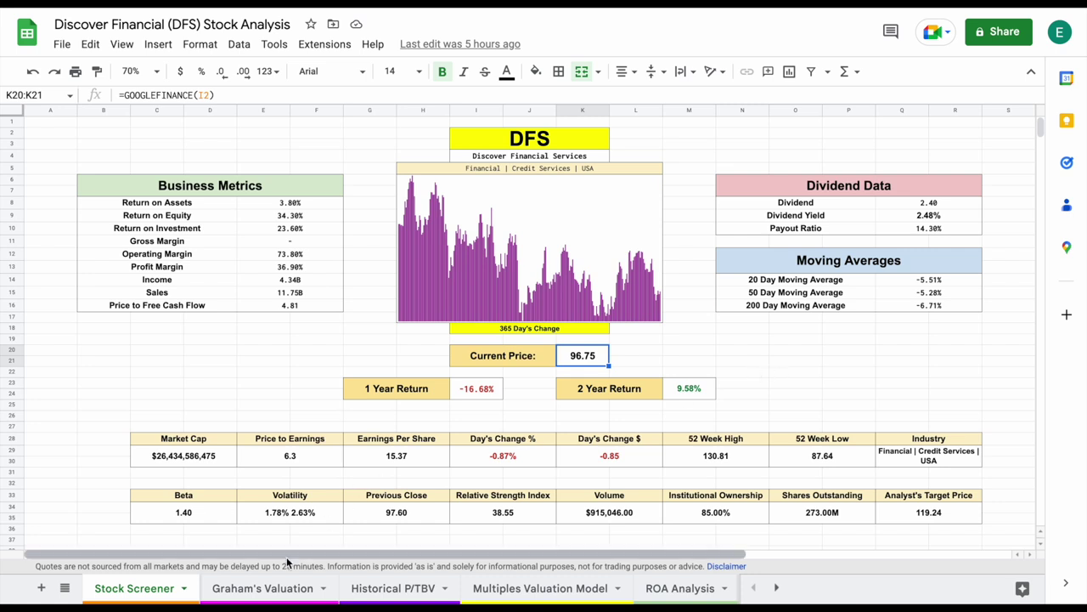
Look through the workbook's valuation sheets up to AUM Growth, and return to the Stock Screener sheet
left_click(282, 586)
left_click(406, 588)
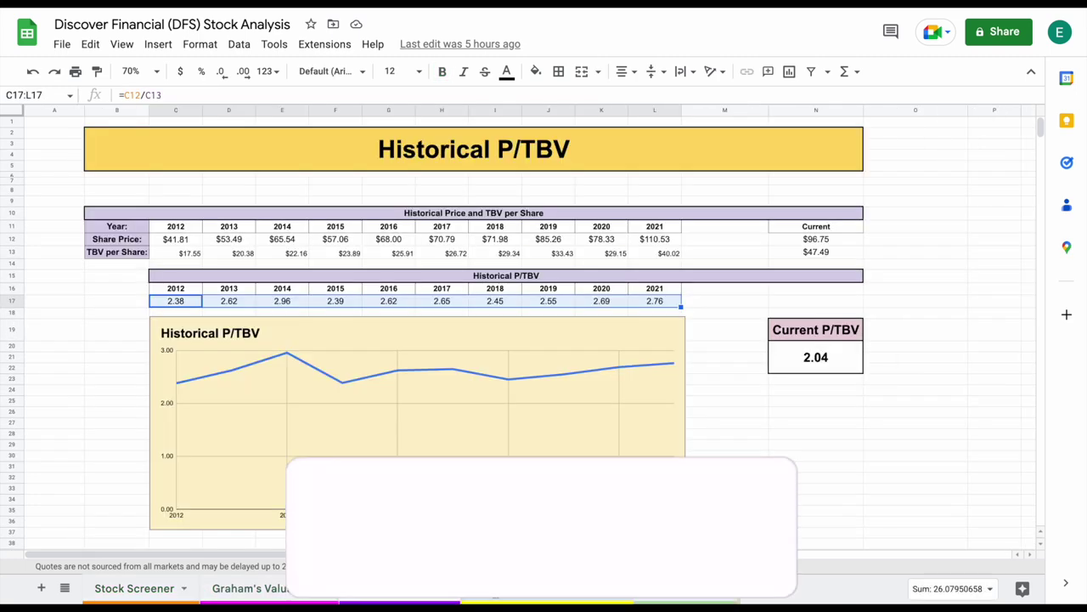
left_click(524, 588)
left_click(667, 587)
left_click(775, 587)
left_click(776, 587)
left_click(775, 587)
left_click(469, 588)
left_click(605, 588)
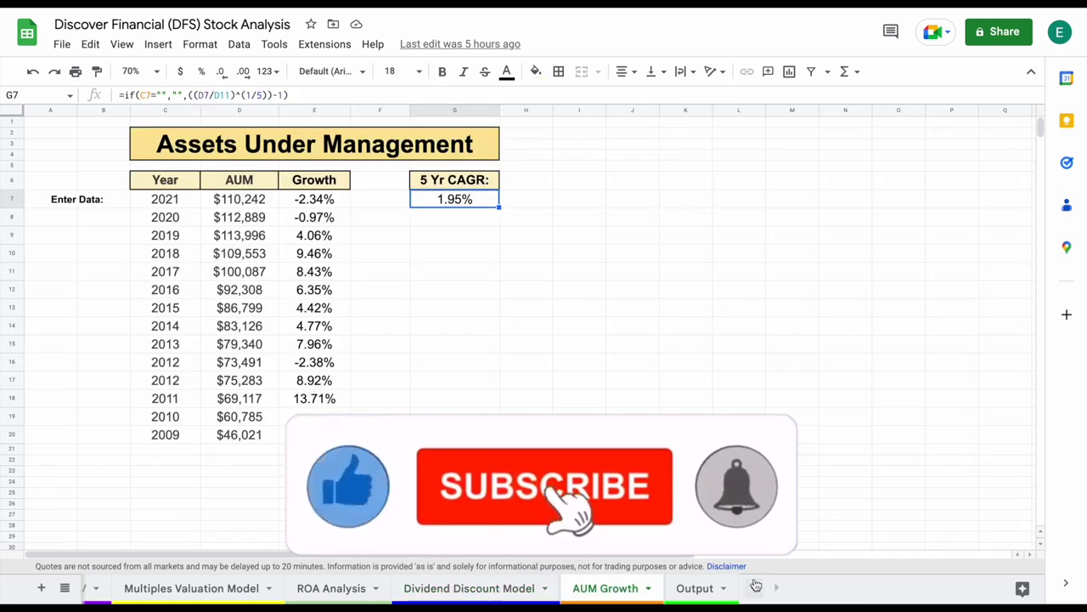
left_click(753, 587)
left_click(753, 587)
left_click(753, 587)
left_click(143, 587)
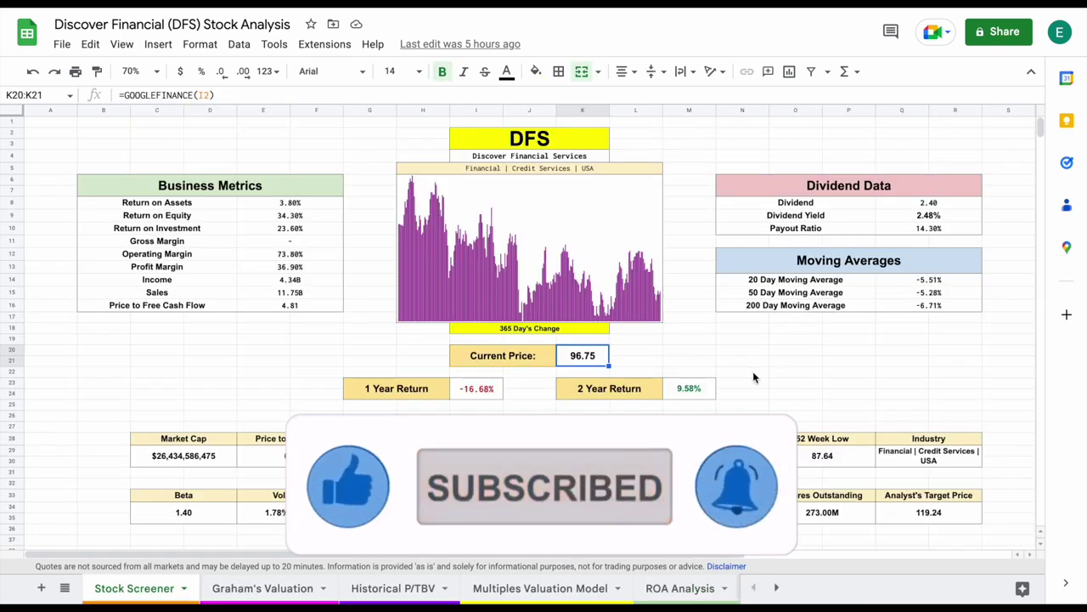
Set the ticker symbol at the head of the Stock Screener sheet to DFS
left_click(785, 373)
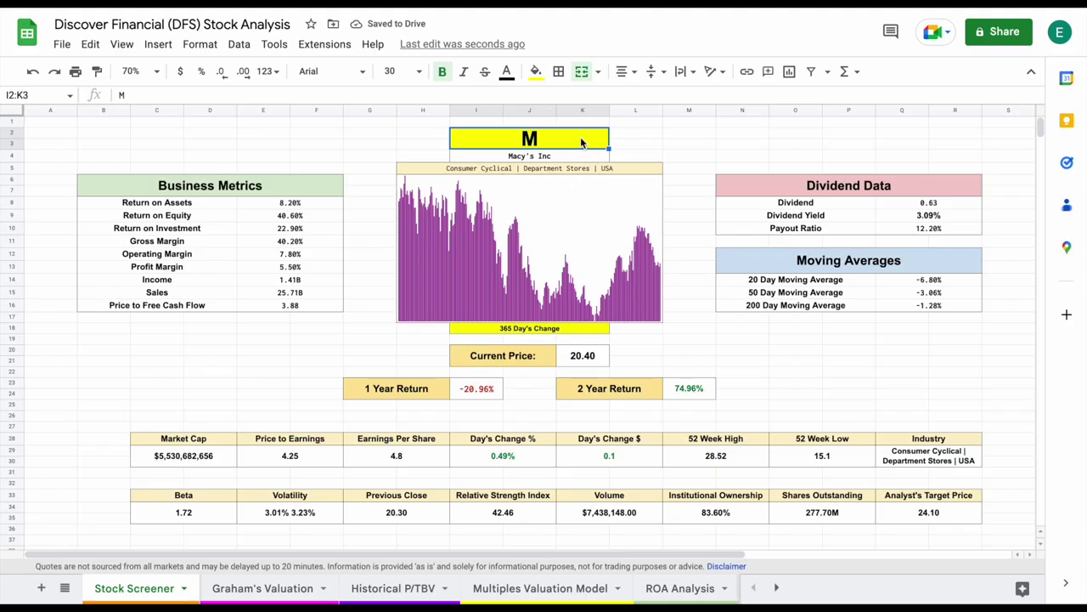
type("DFS")
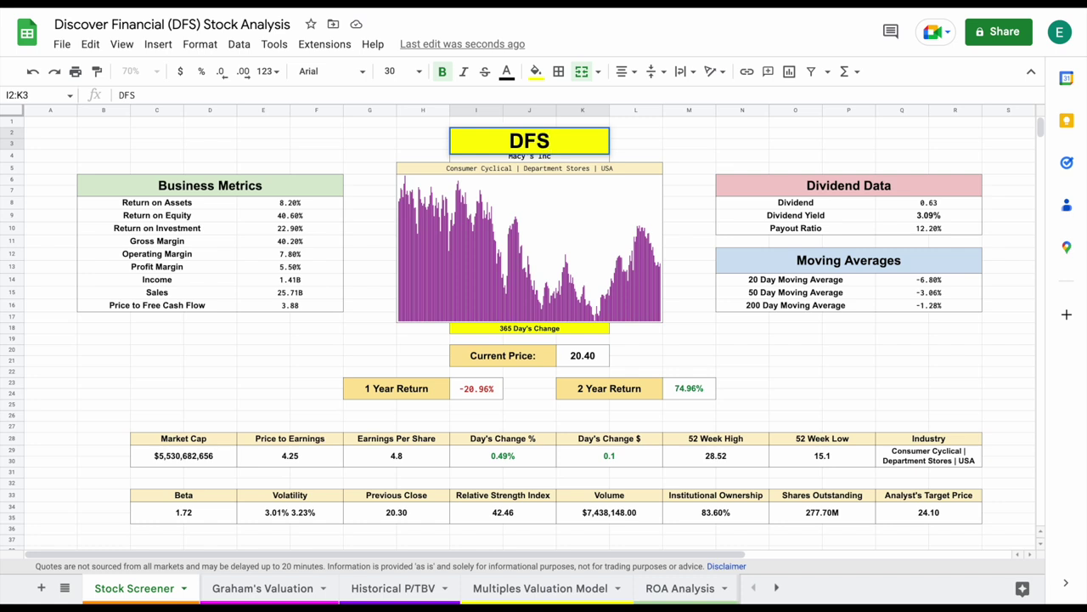
key("Return")
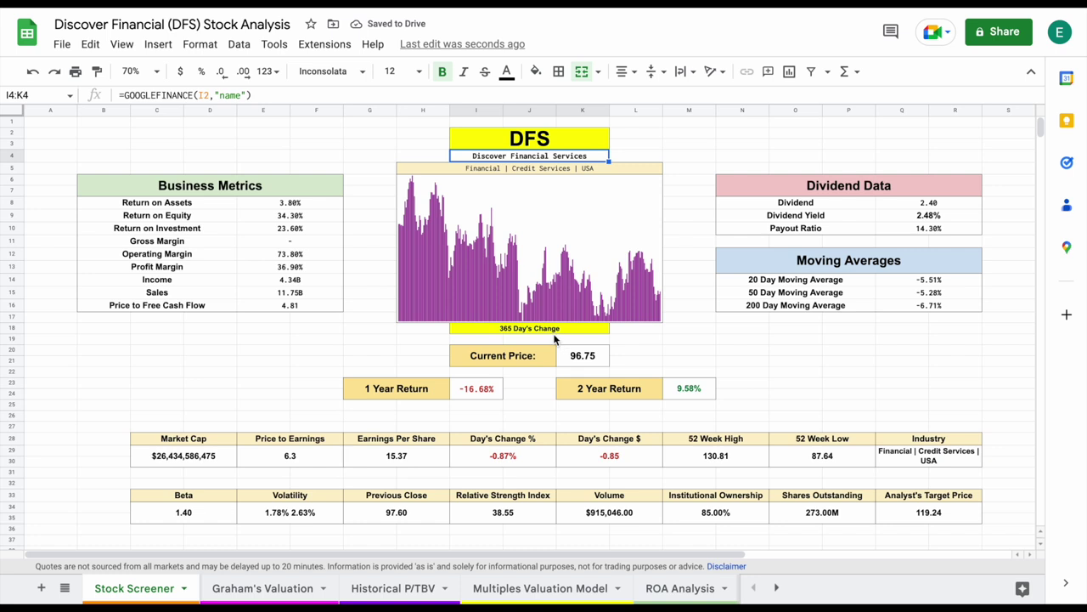
Review the 365-day price chart and the dividend, dividend yield and payout ratio on the Stock Screener sheet
left_click(527, 331)
left_click(476, 270)
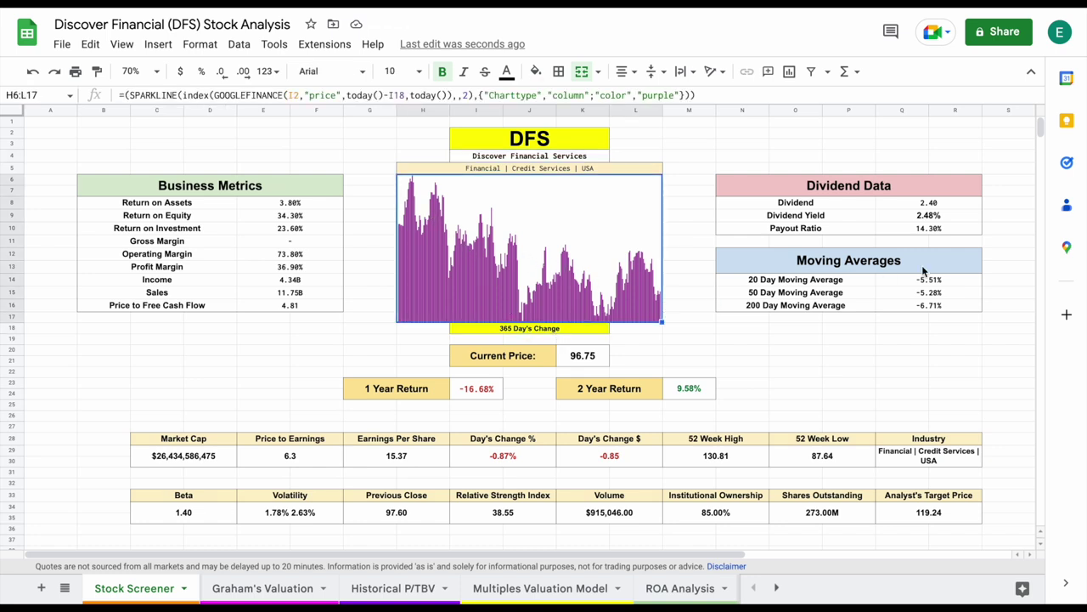
left_click(840, 204)
left_click(947, 203)
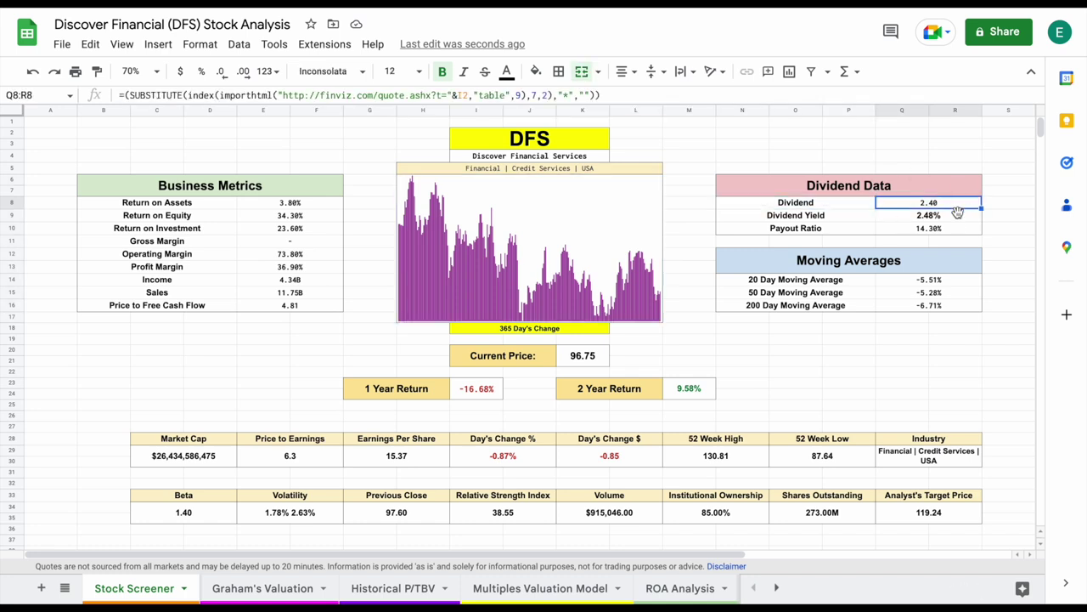
left_click(852, 219)
left_click_drag(852, 216, 888, 215)
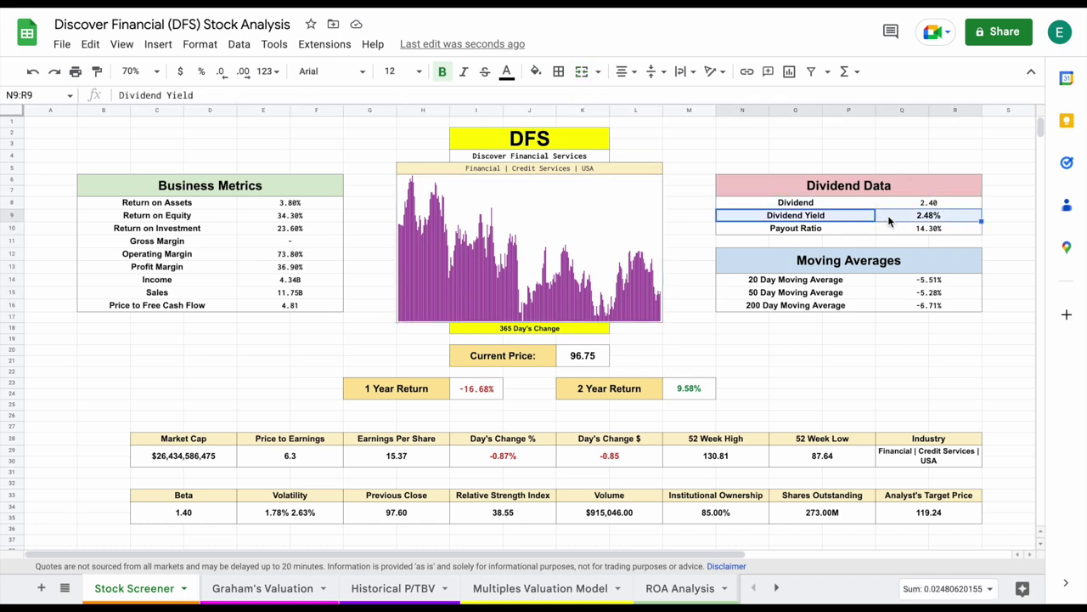
left_click(949, 215)
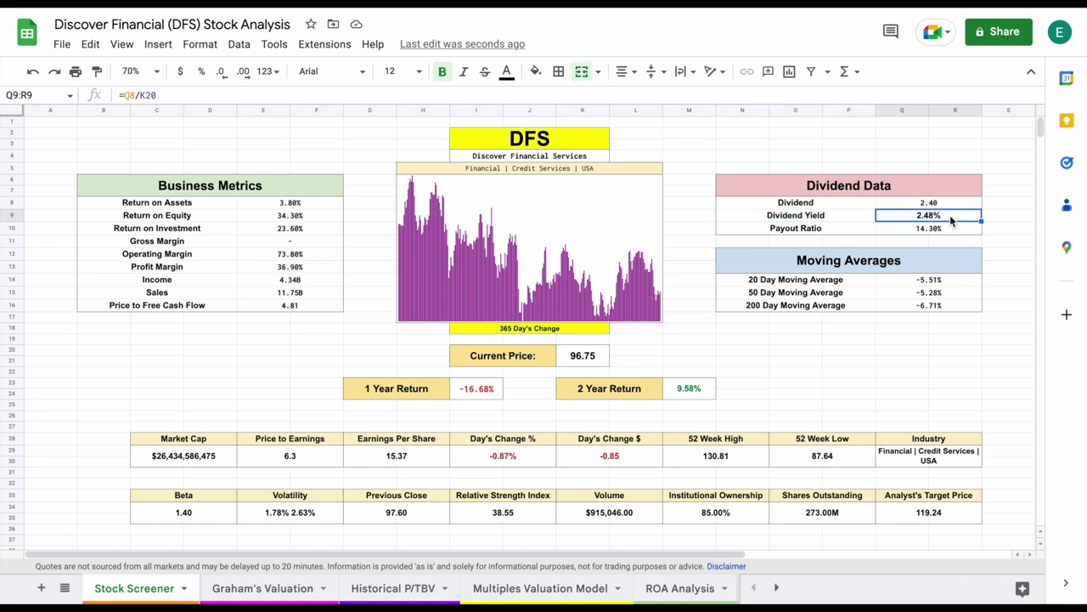
left_click(848, 231)
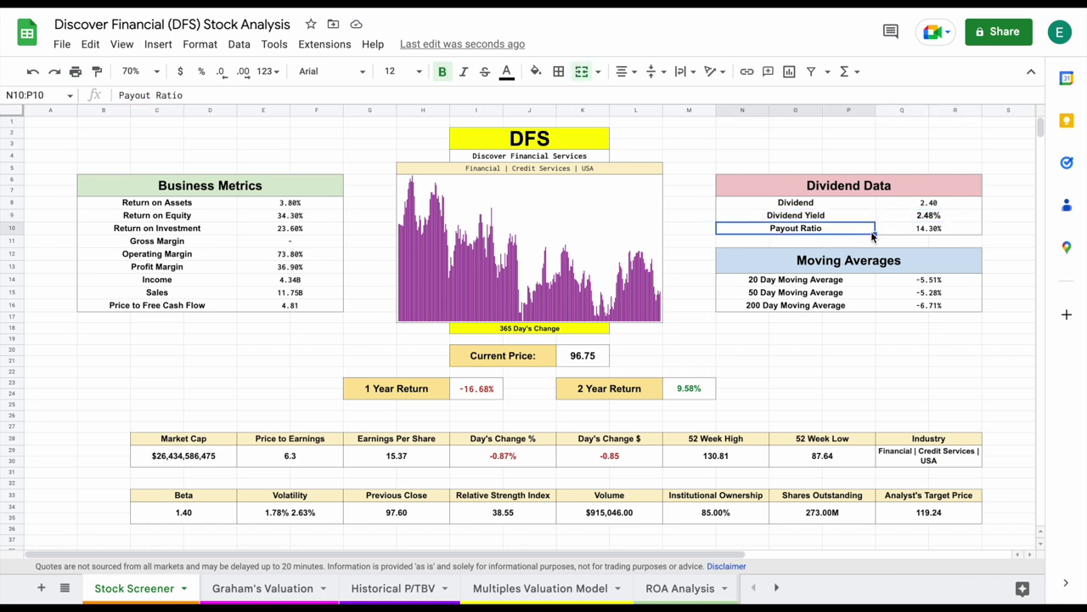
left_click(935, 233)
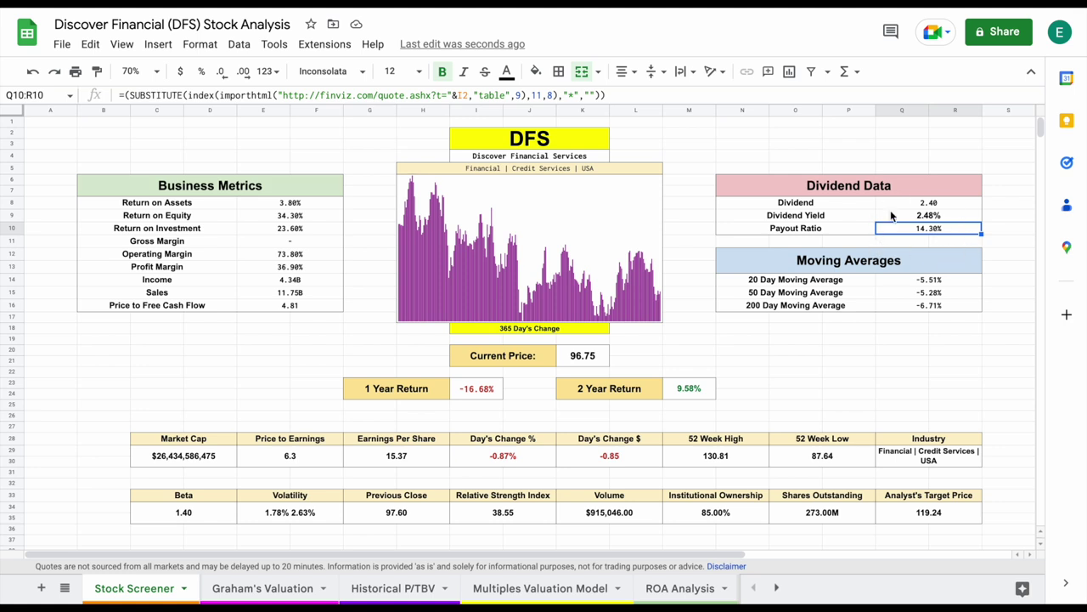
Review the stock's moving averages, analyst's target price, beta and institutional ownership
left_click_drag(853, 286, 909, 308)
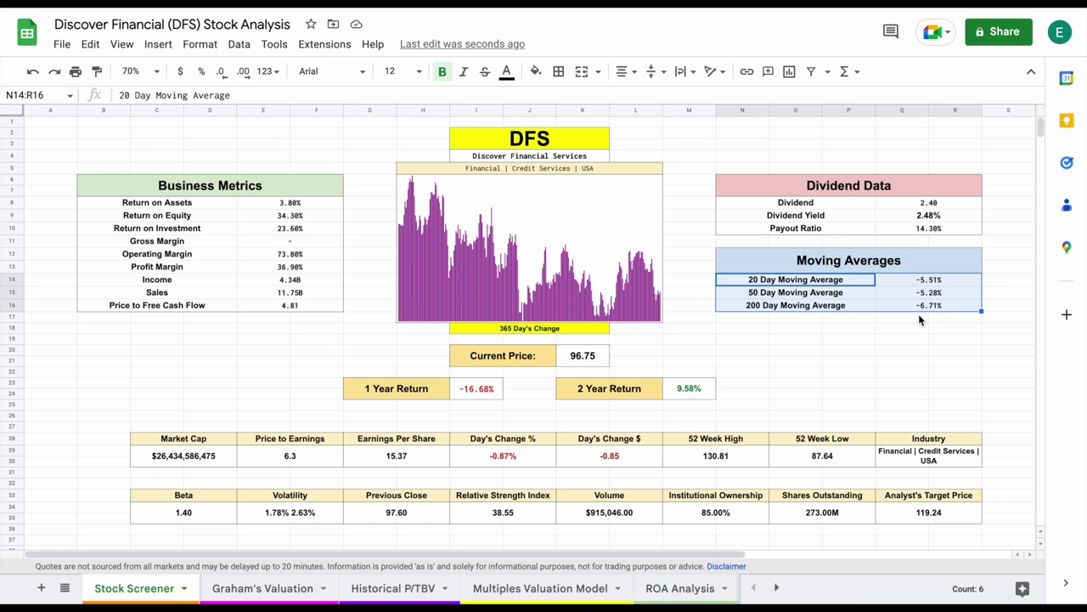
left_click(918, 329)
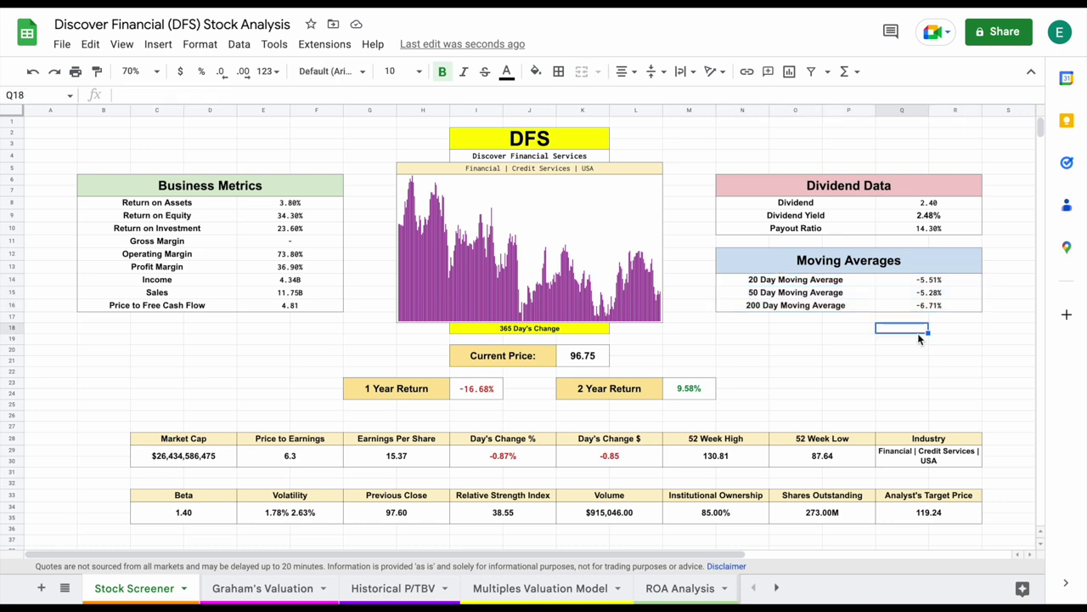
left_click(958, 520)
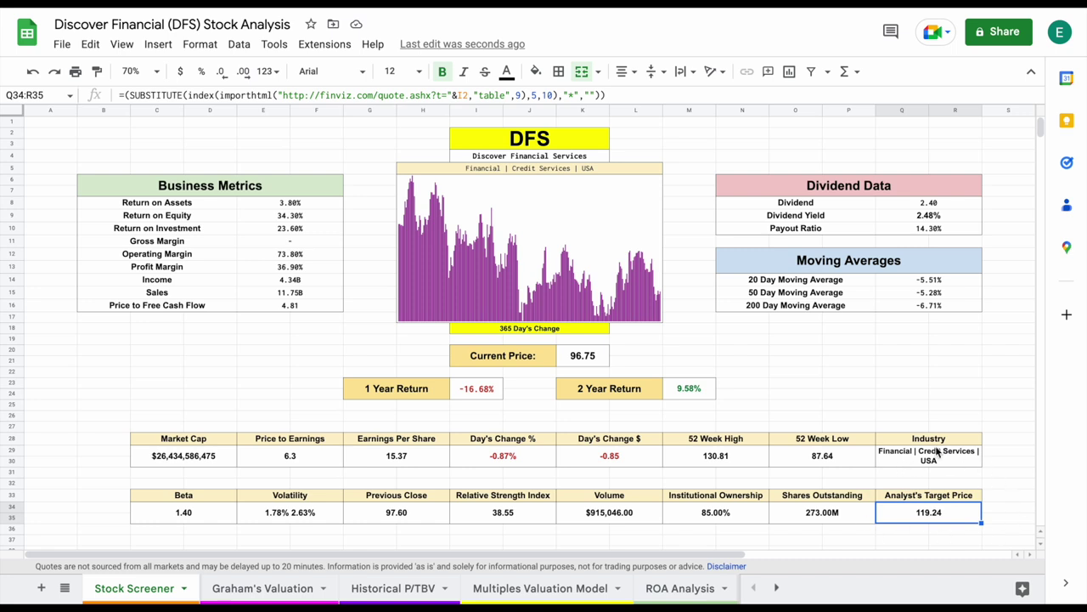
left_click(209, 515)
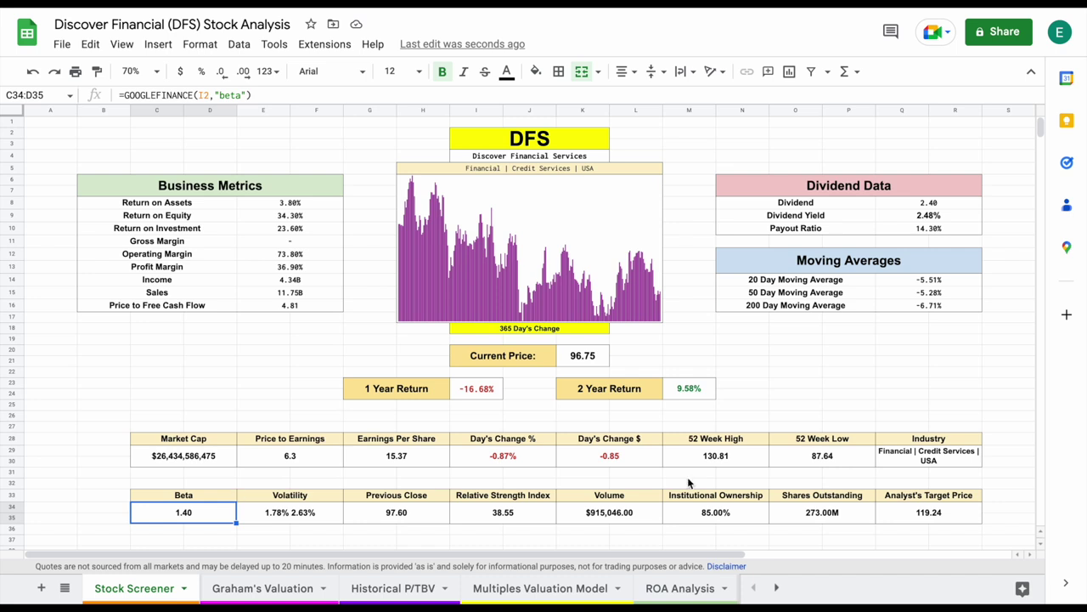
left_click(749, 508)
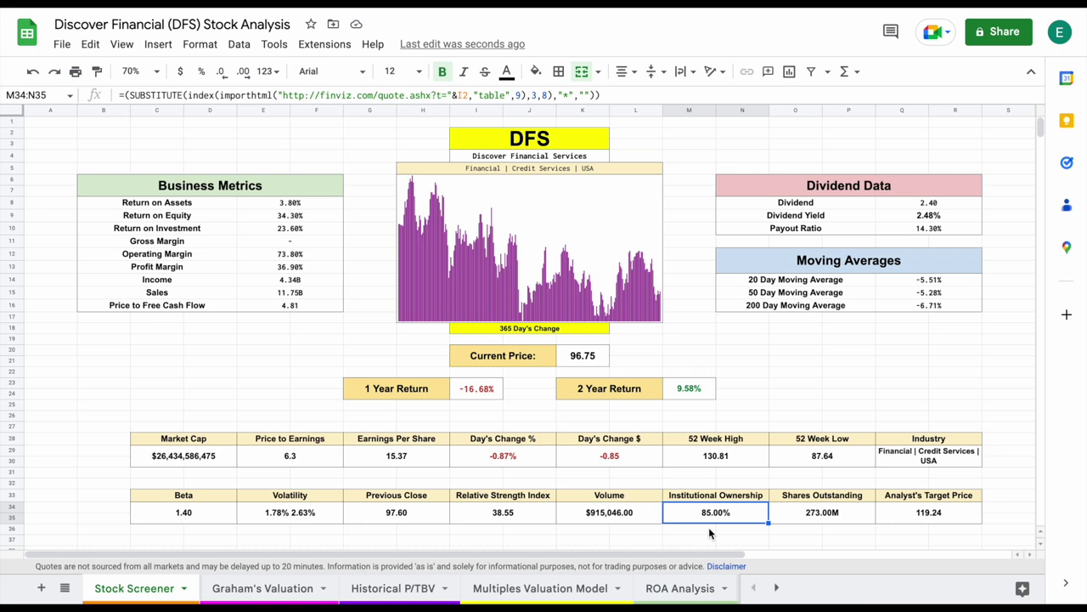
Open the Graham's Valuation sheet at 90% zoom and examine the revised formula's EPS and projected growth rate
left_click(264, 588)
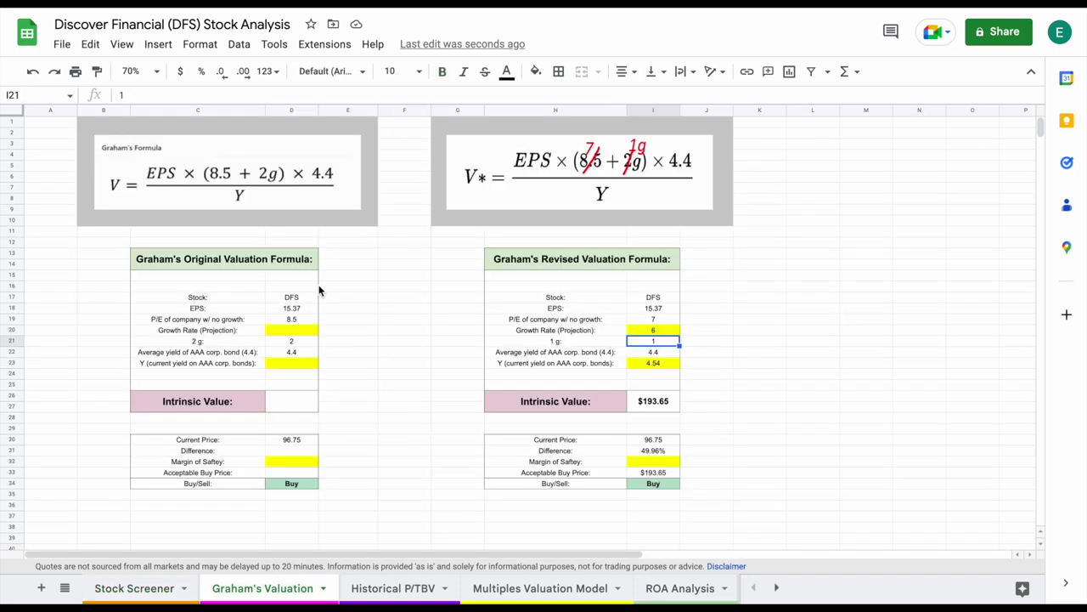
left_click(136, 71)
left_click(152, 147)
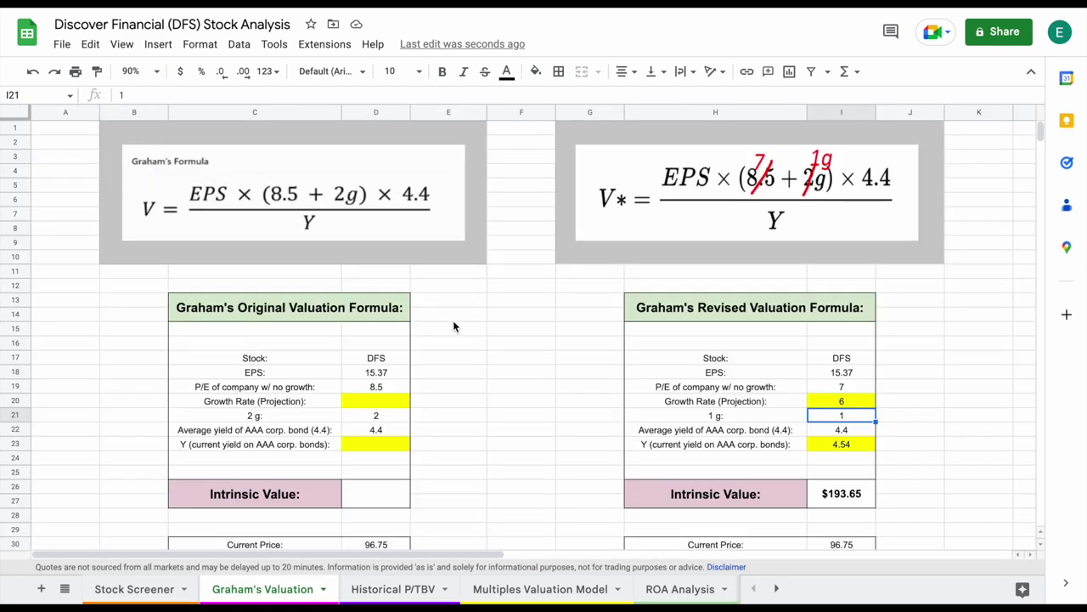
scroll(453, 323, "right", 4)
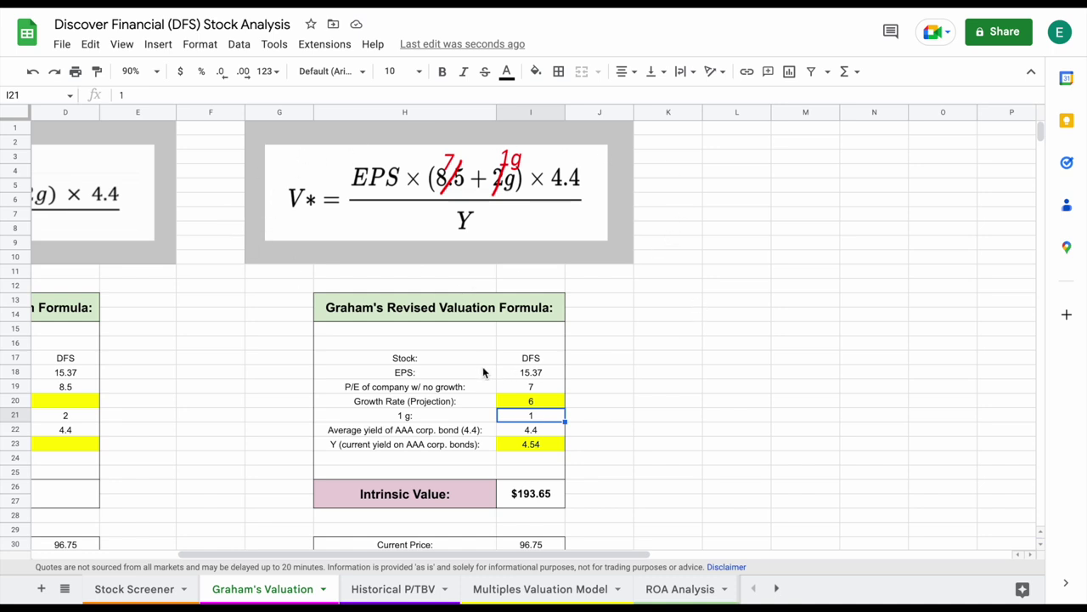
left_click_drag(469, 371, 502, 371)
left_click(525, 371)
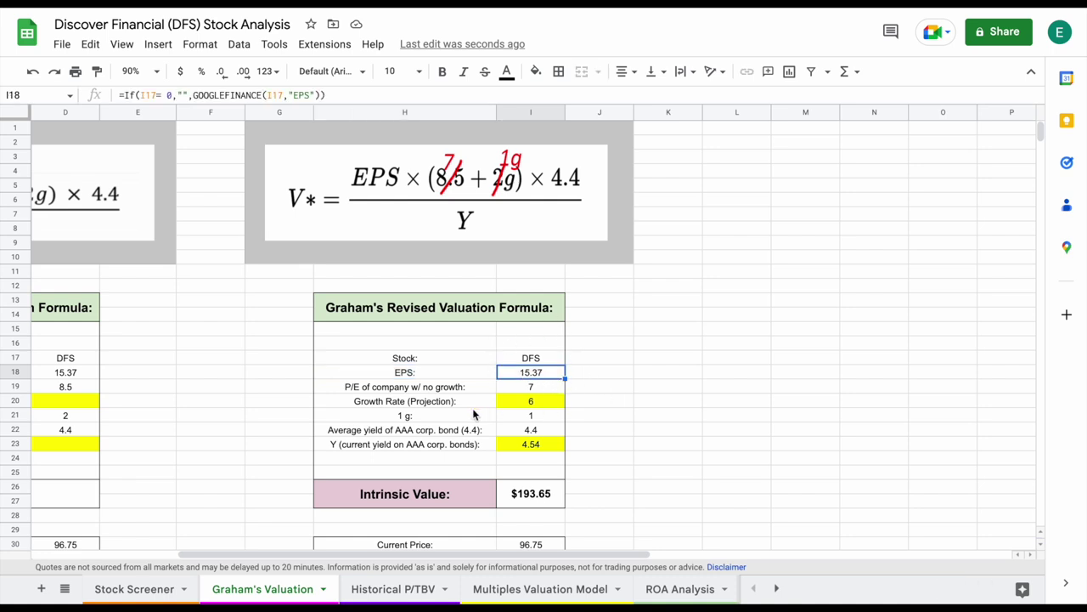
left_click(463, 406)
left_click(543, 405)
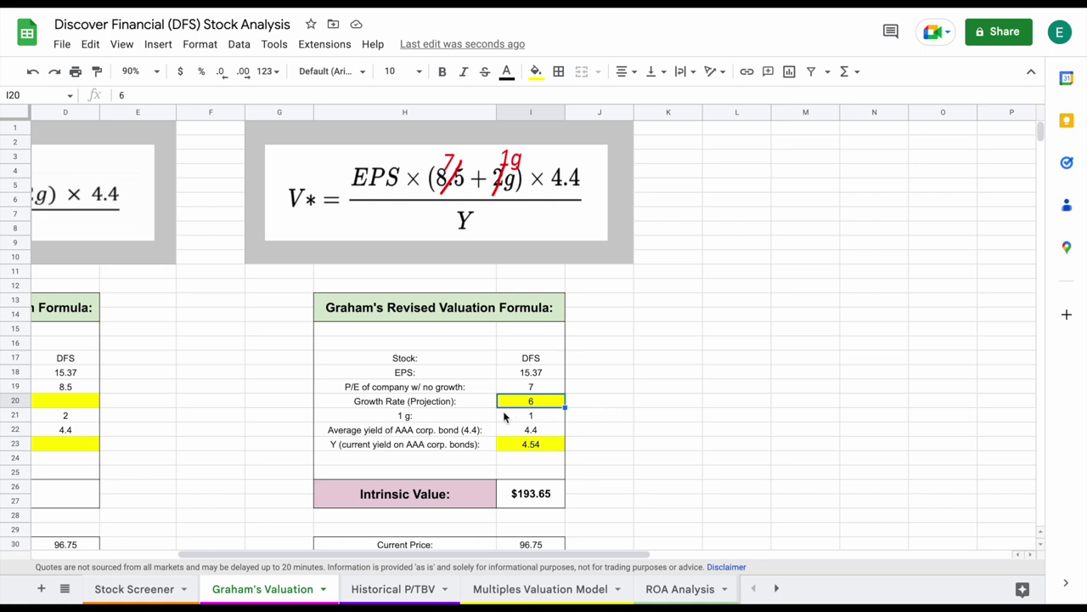
left_click_drag(480, 400, 548, 398)
left_click(548, 399)
Examine the average and current AAA corporate bond yields used in Graham's revised valuation formula
left_click(469, 432)
left_click(527, 431)
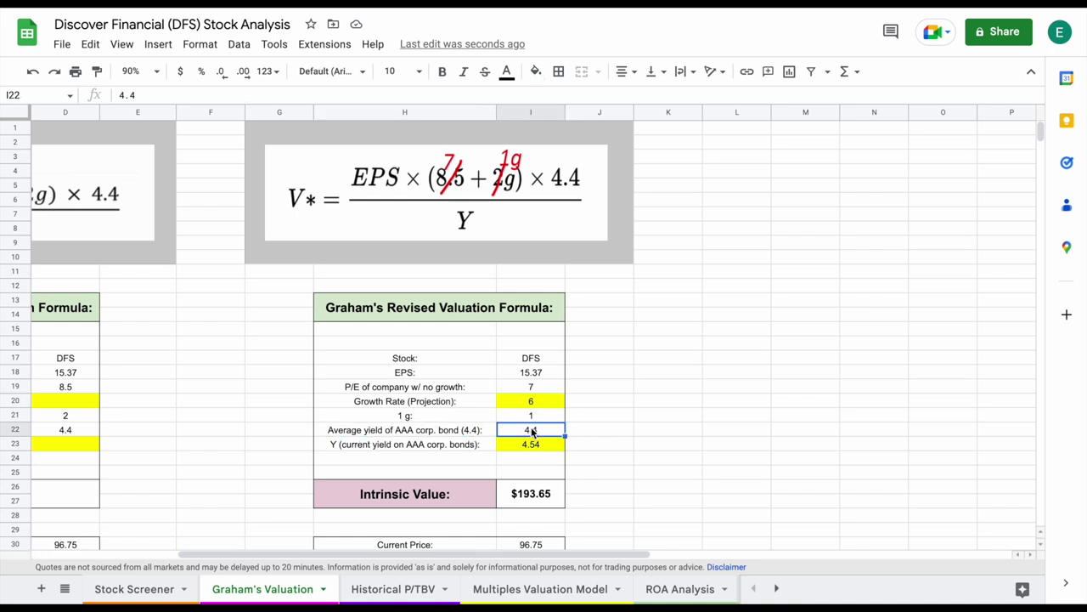
left_click(477, 449)
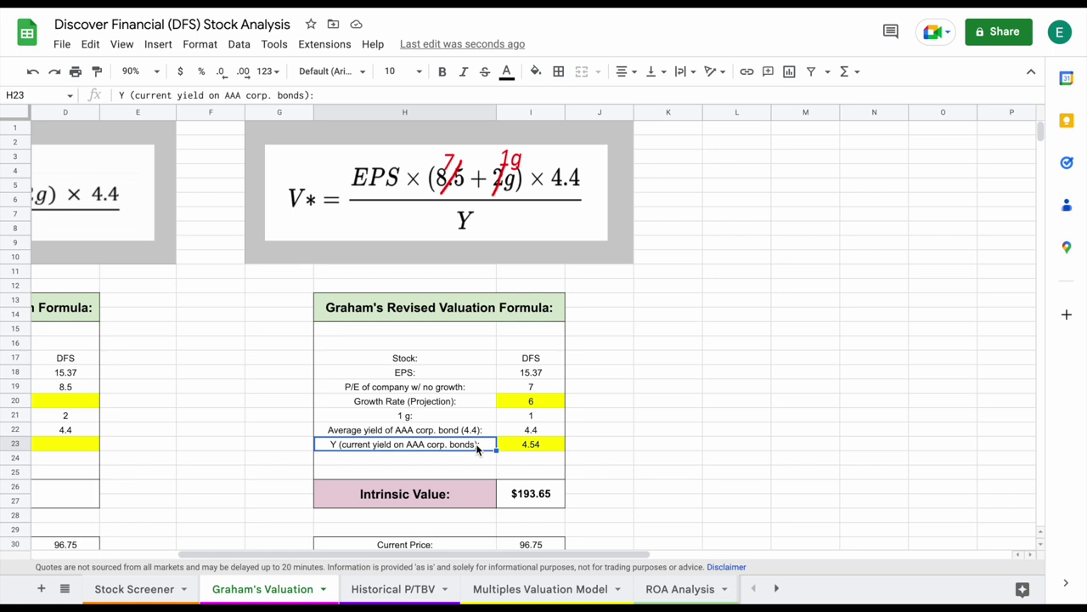
left_click(531, 450)
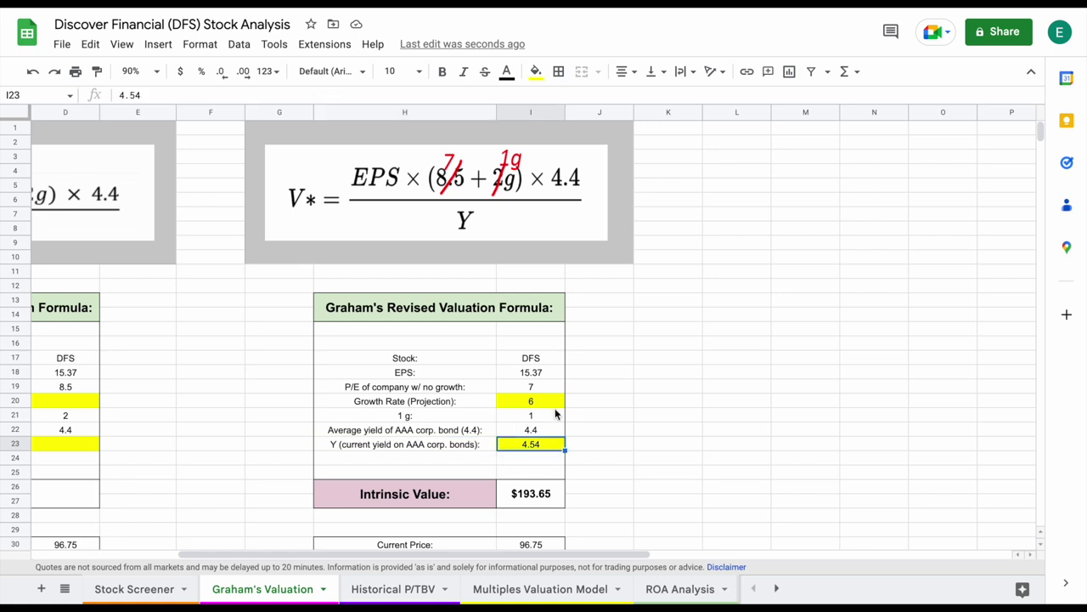
Compare the intrinsic value from Graham's revised formula with the stock's current price
left_click(471, 498)
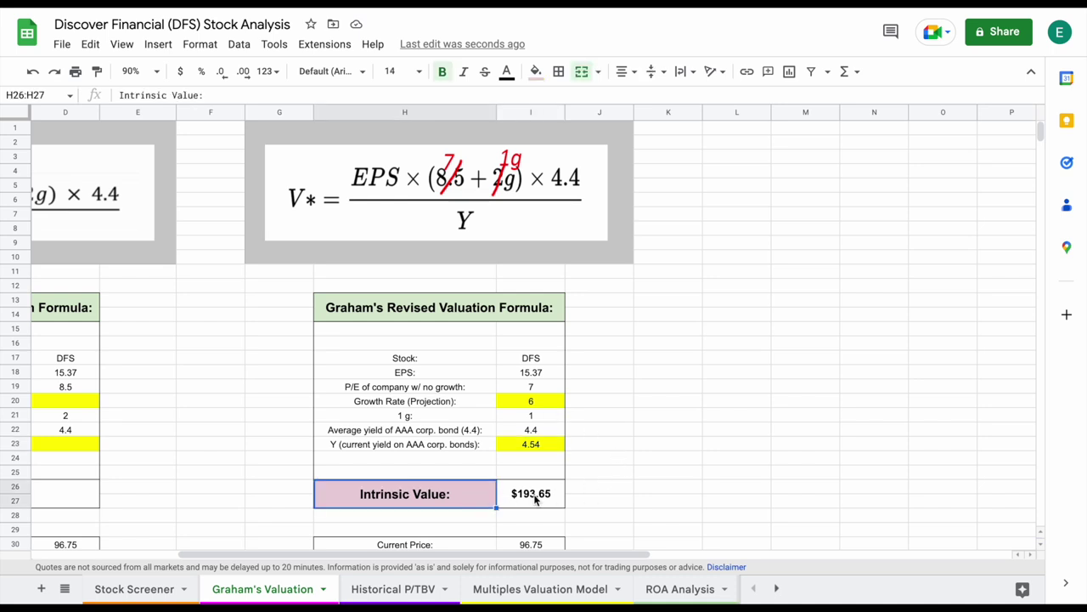
left_click(534, 496)
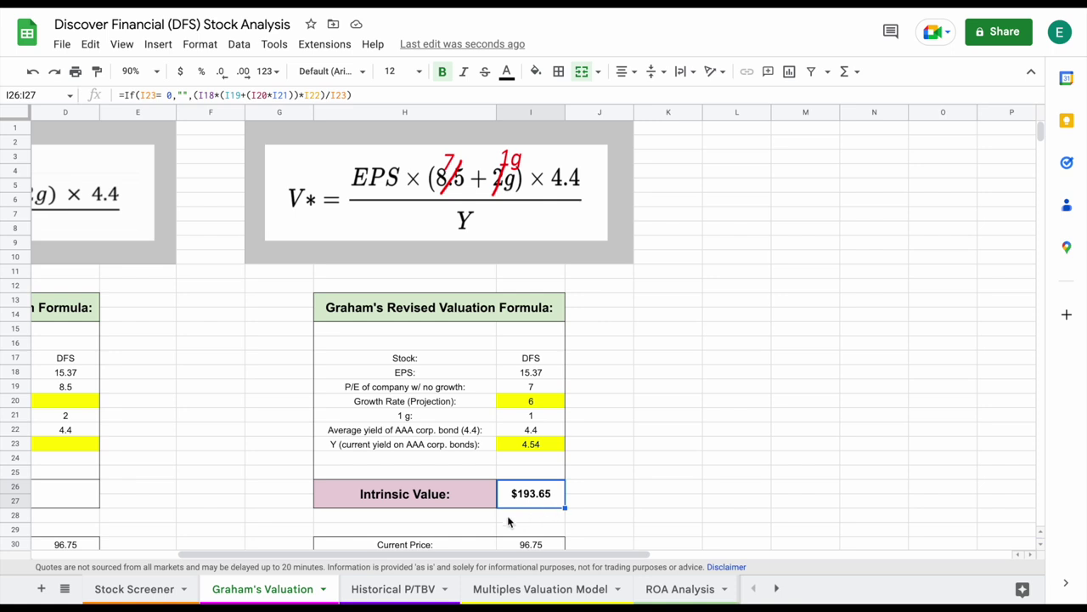
left_click_drag(460, 549, 516, 546)
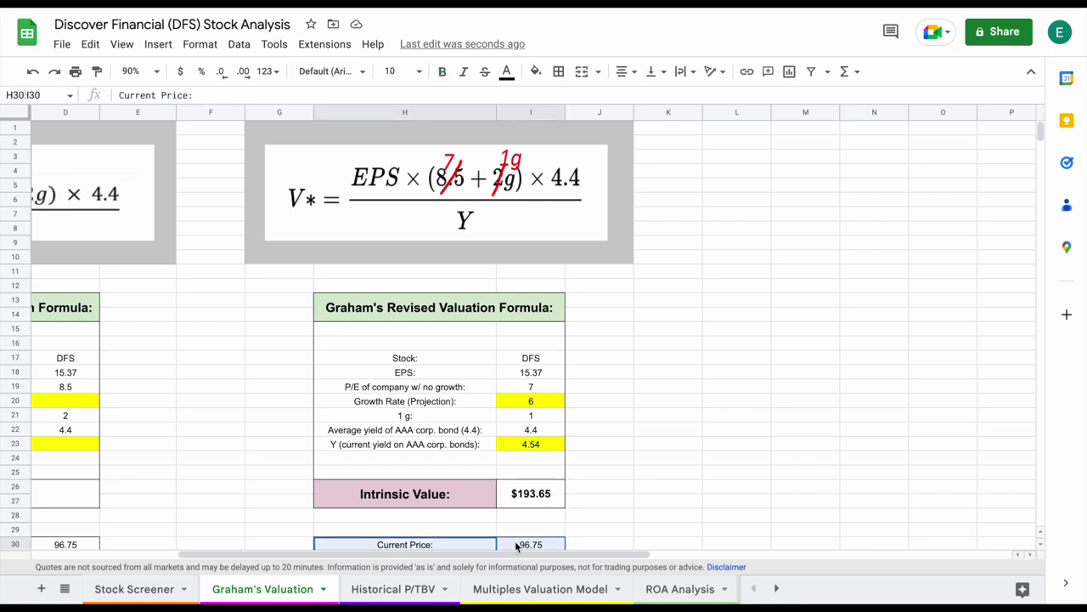
left_click(665, 417)
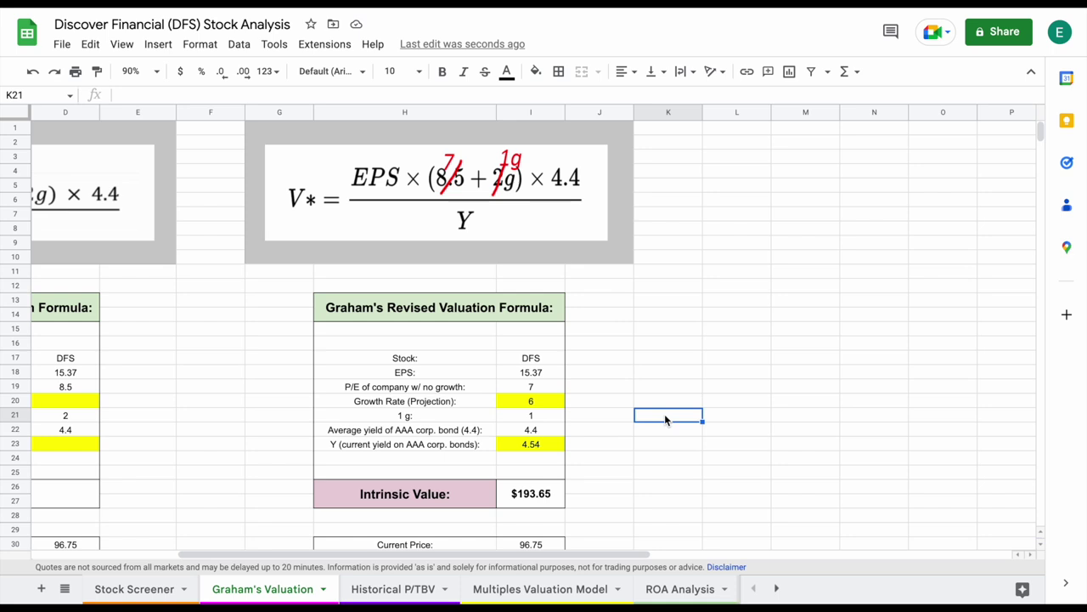
Open the Historical P/TBV sheet at 75% zoom and review the 2012–2021 share prices, current price and TBV per share
left_click(406, 588)
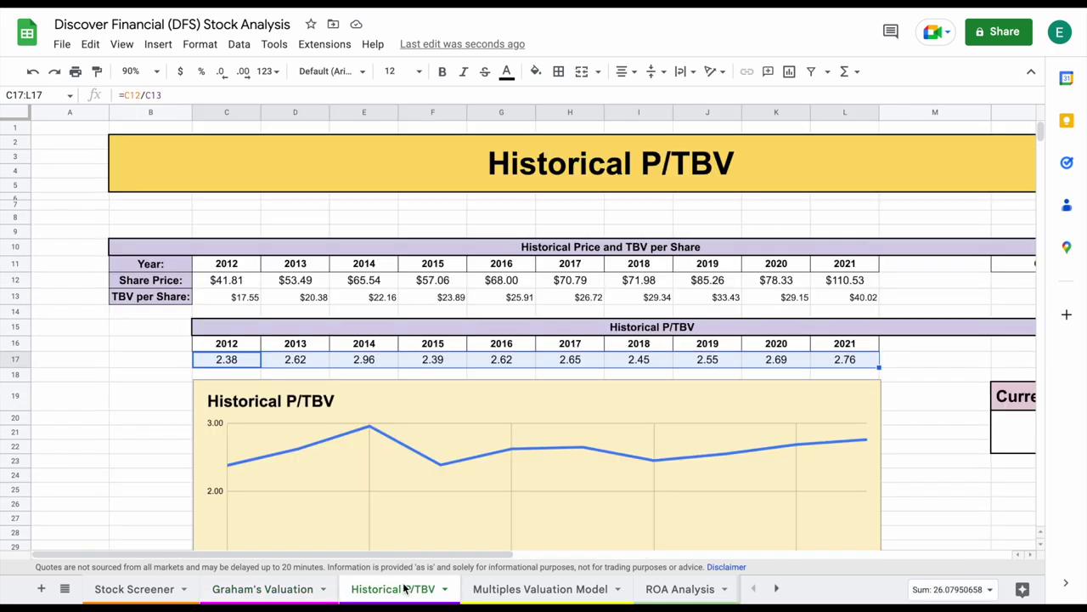
left_click(155, 72)
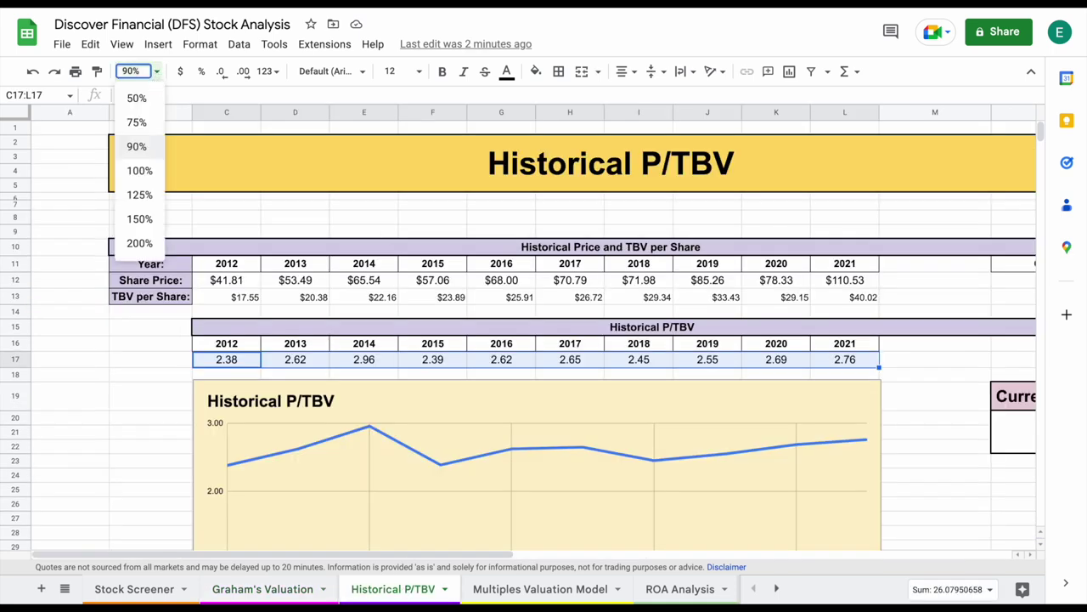
left_click(136, 122)
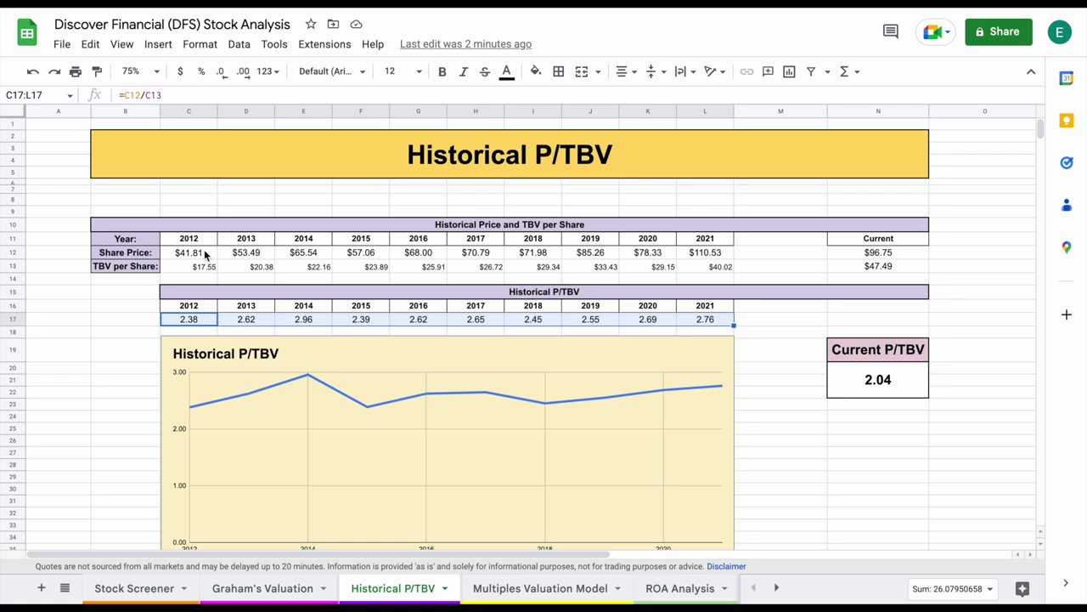
left_click_drag(202, 255, 698, 257)
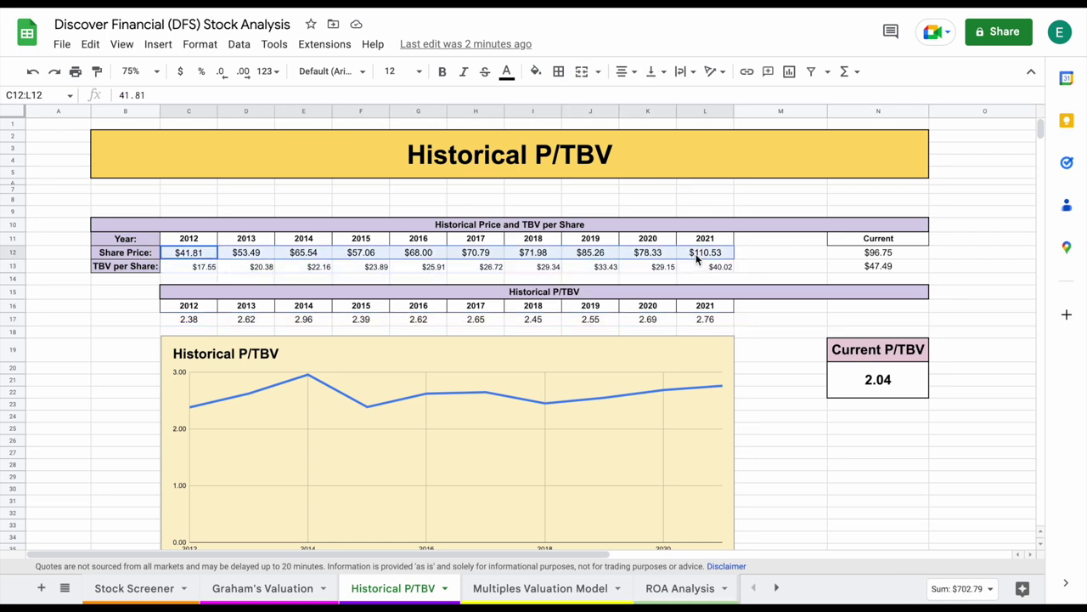
left_click(900, 255)
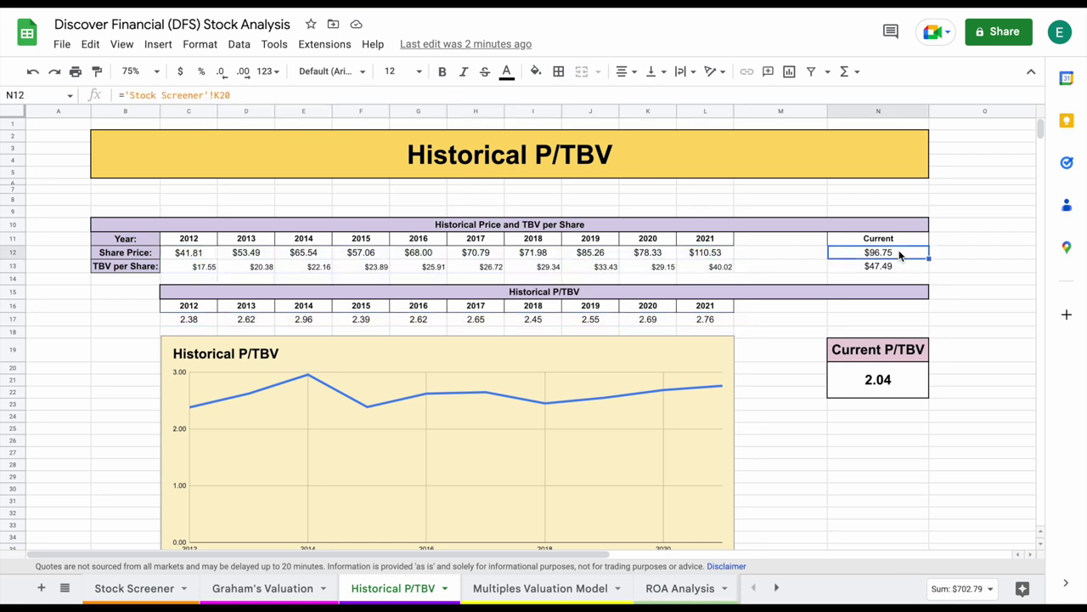
left_click(204, 270)
left_click_drag(204, 270, 692, 269)
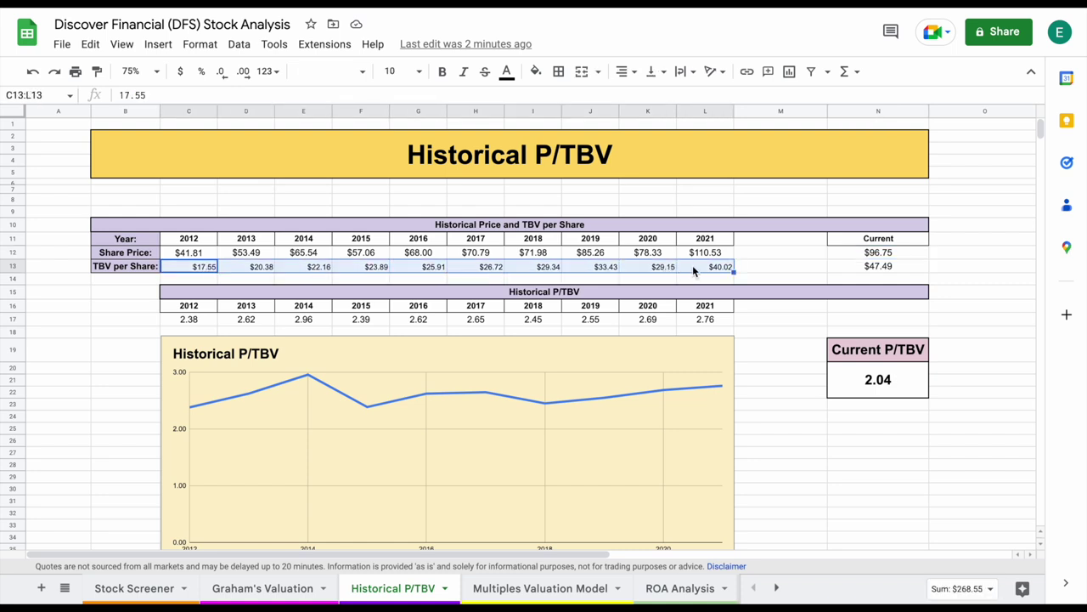
Review the current TBV per share and the historical P/TBV ratios for 2012 through 2021
left_click(867, 265)
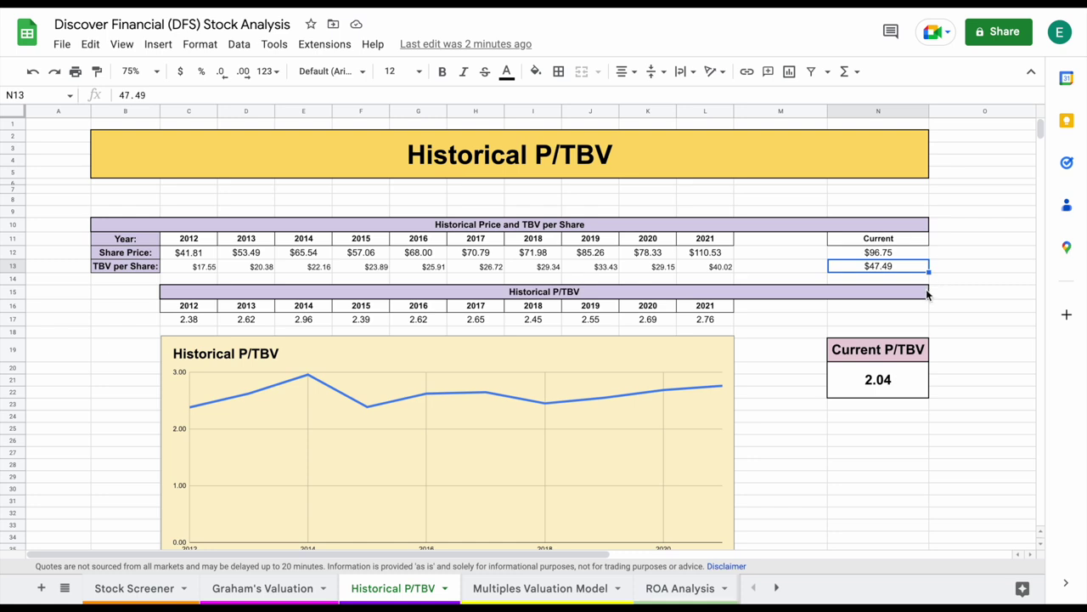
left_click(584, 296)
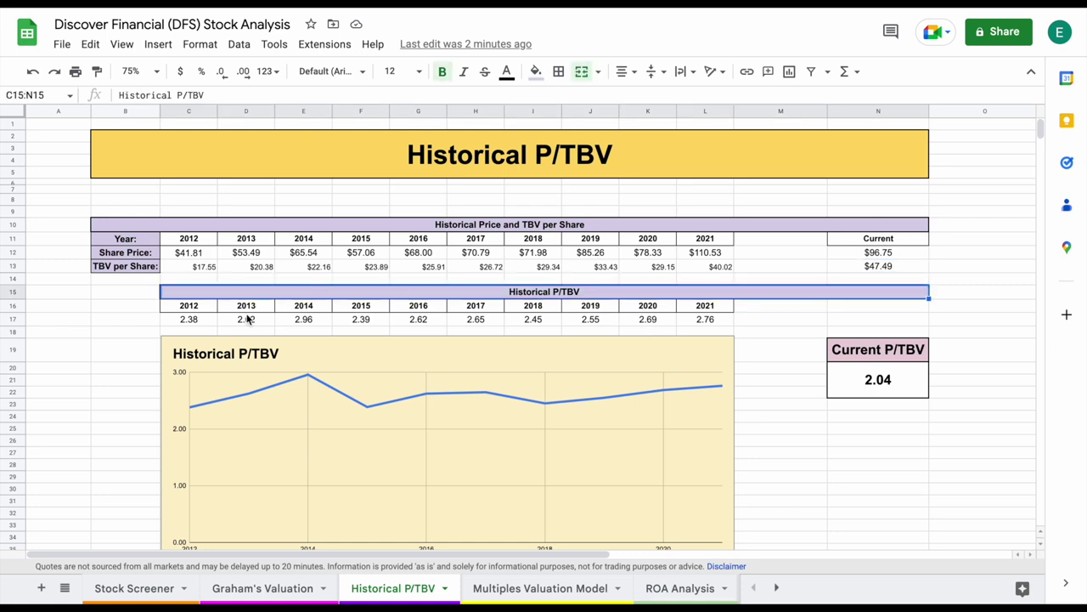
left_click_drag(192, 321, 700, 321)
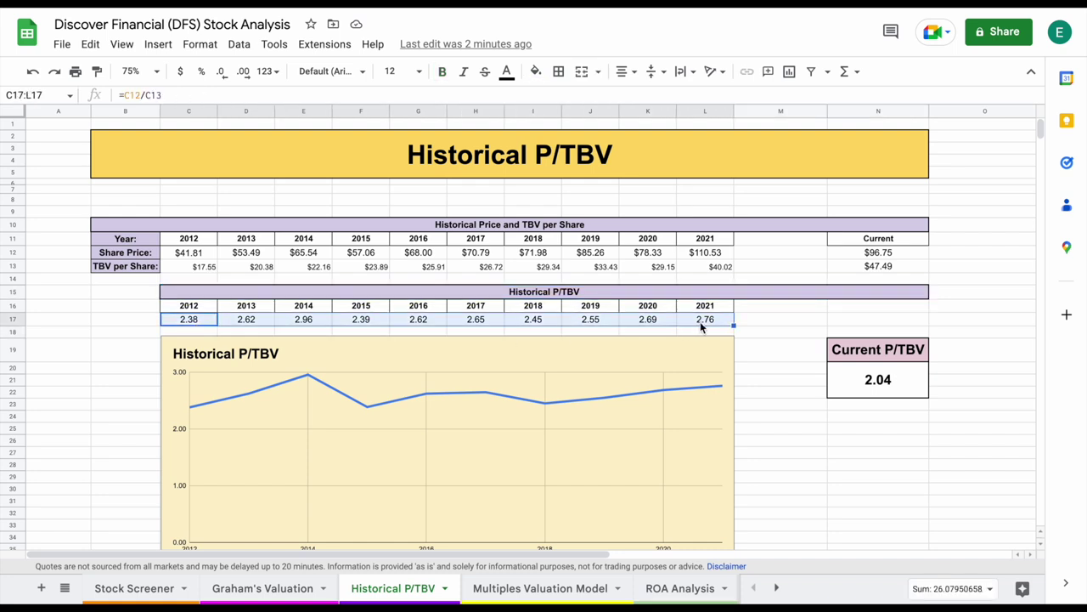
left_click(782, 395)
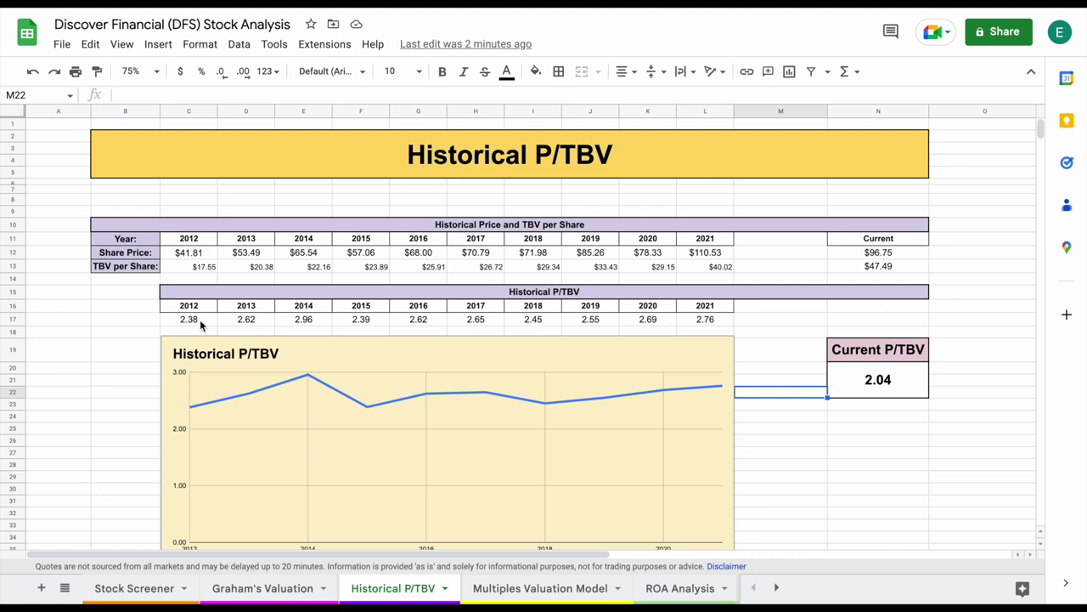
left_click_drag(200, 320, 702, 324)
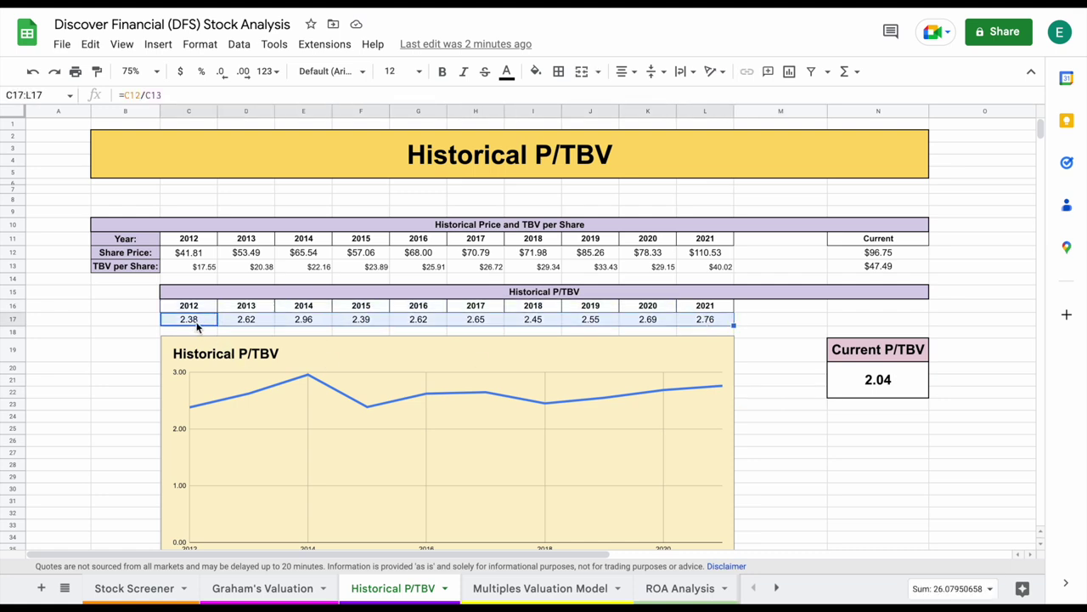
left_click(722, 322)
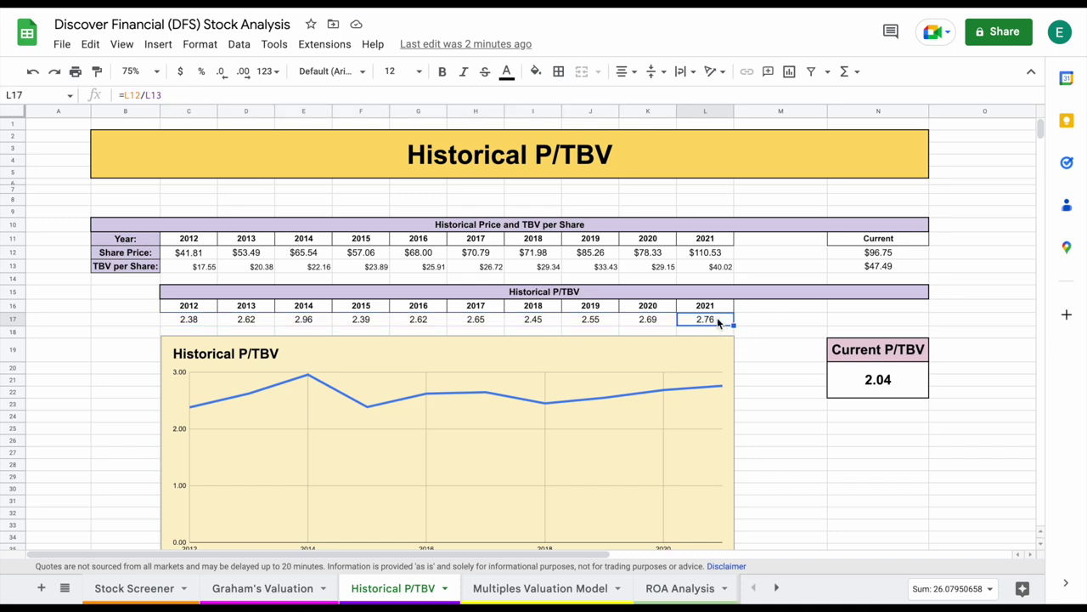
Compare the current P/TBV with the range of P/TBV ratios from 2012 to 2021
left_click(903, 380)
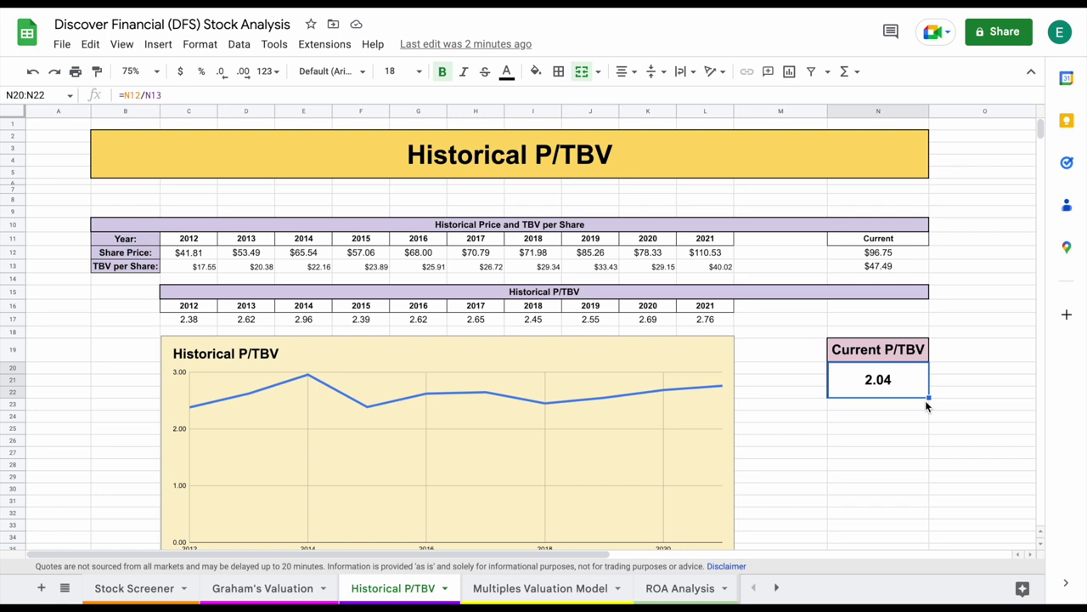
left_click_drag(197, 323, 692, 322)
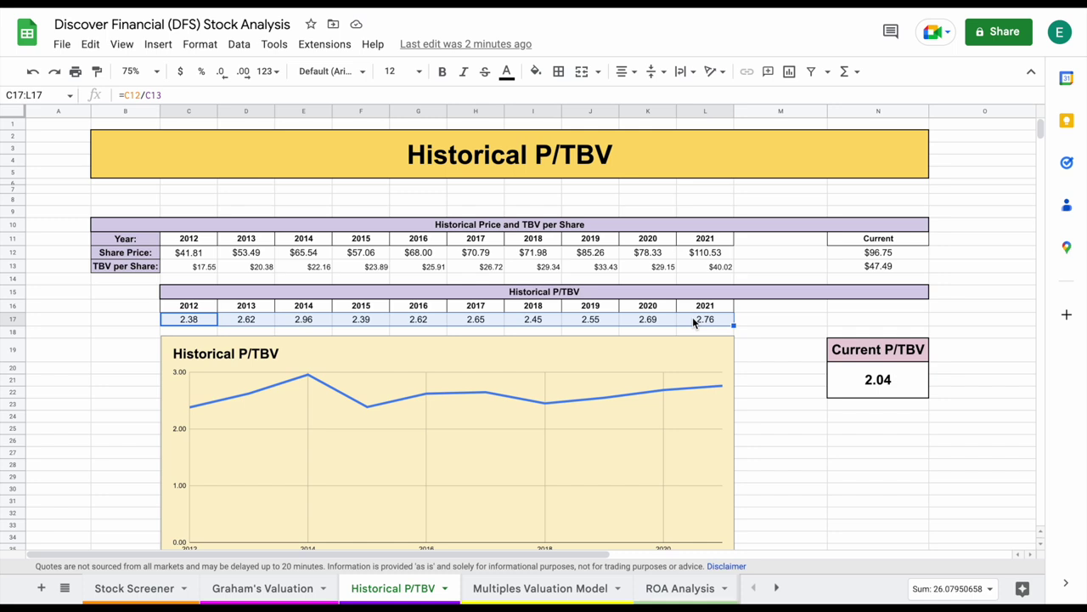
left_click(894, 384)
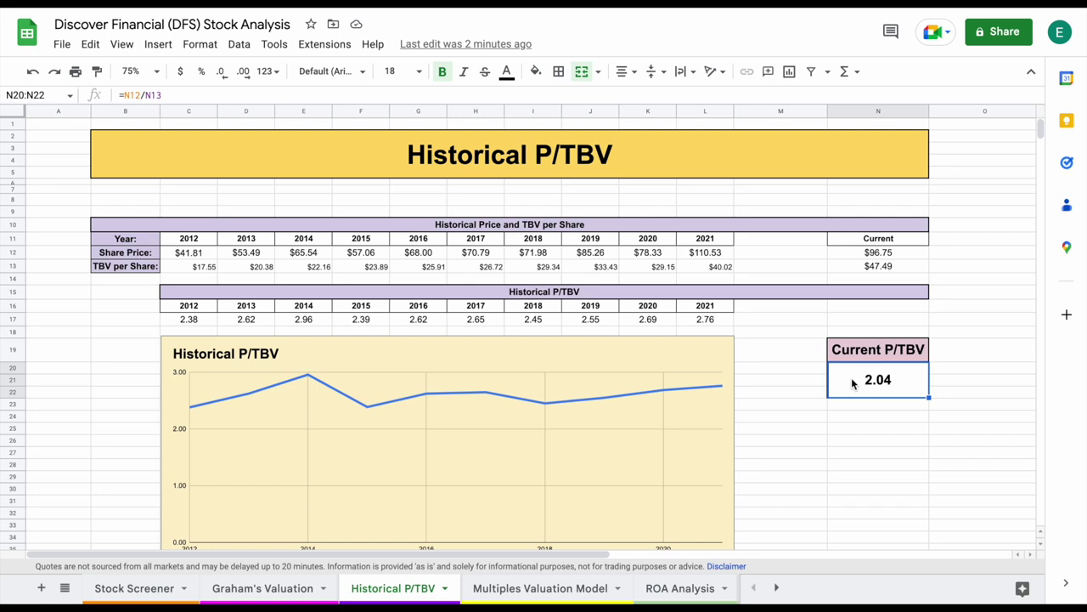
Open the Multiples Valuation Model sheet at 90% zoom and review the peers' tickers, stock prices, earnings per share and P/E multiples
left_click(553, 588)
left_click(677, 272)
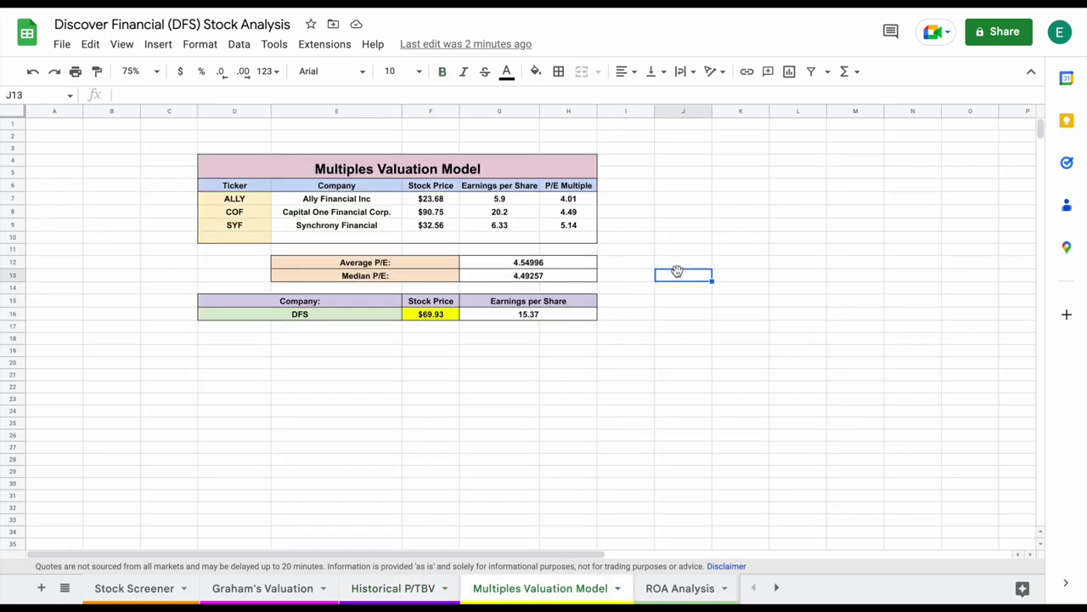
left_click(150, 71)
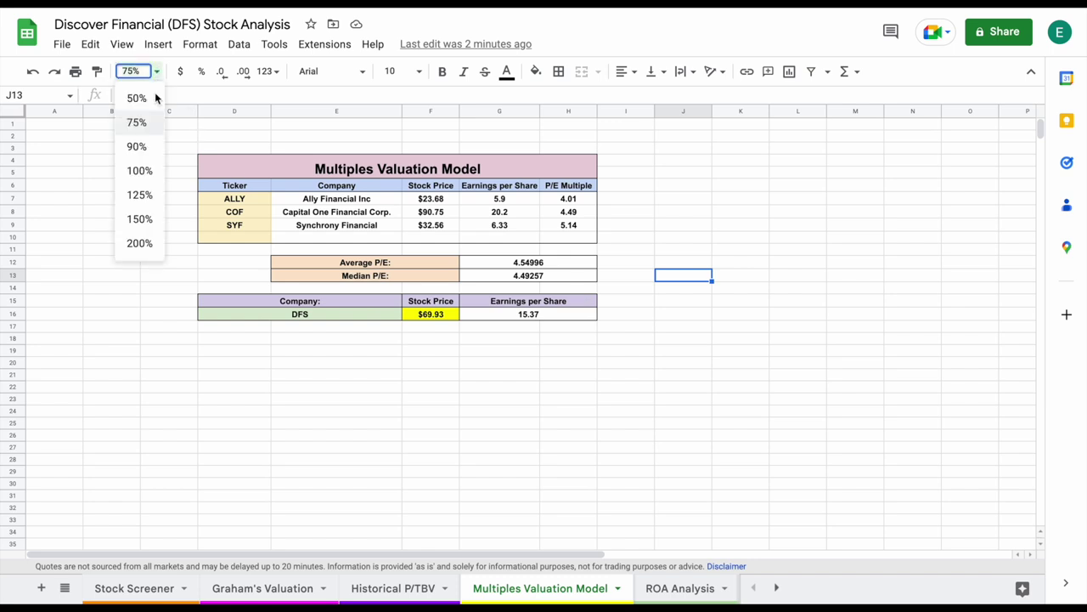
left_click(148, 149)
left_click_drag(312, 220, 309, 253)
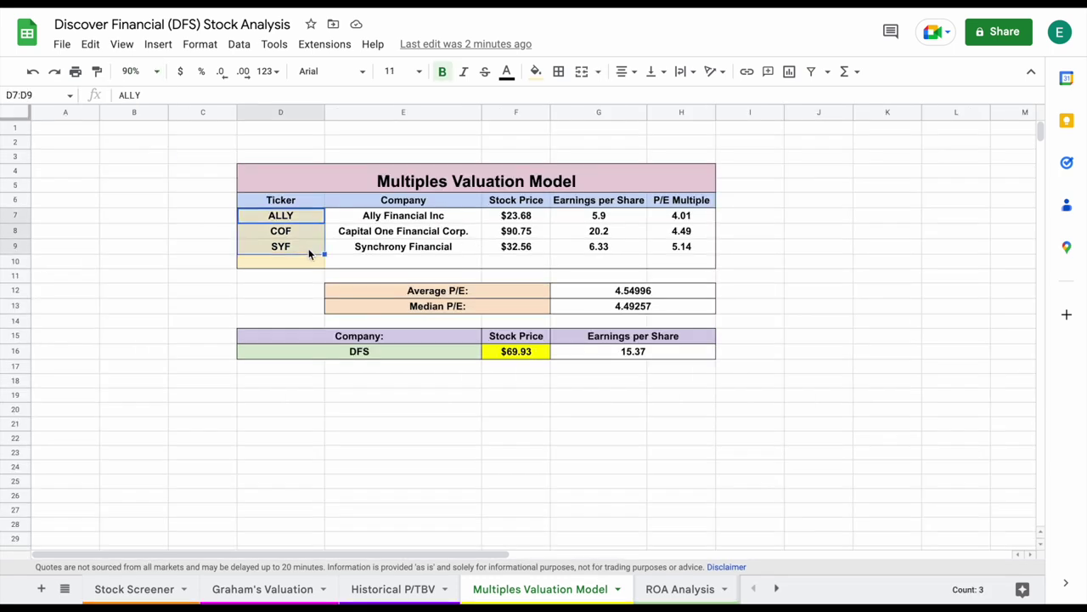
left_click(536, 207)
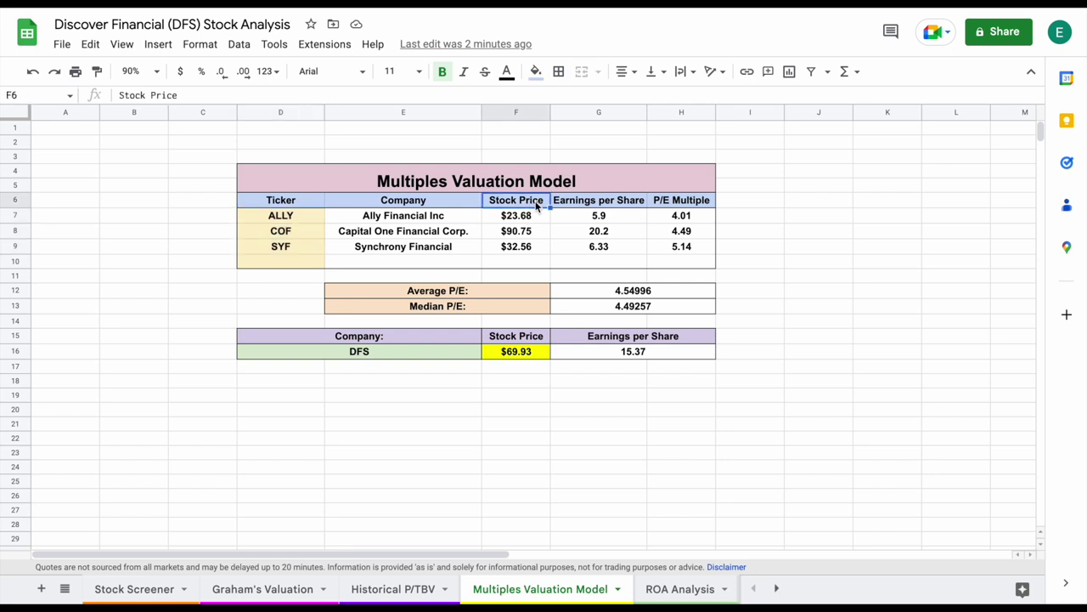
left_click(626, 201)
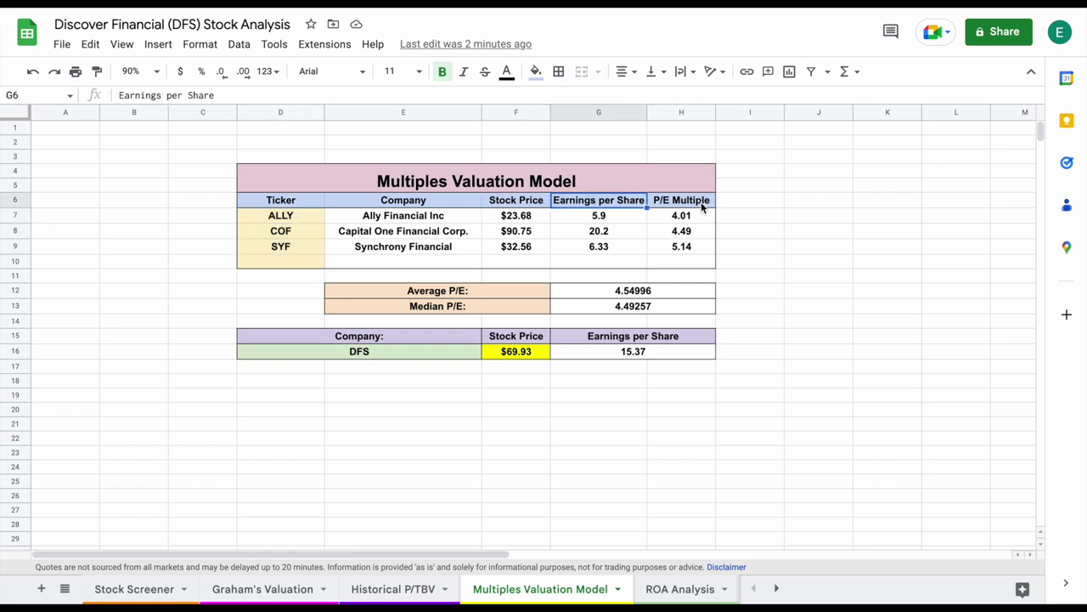
left_click(702, 208)
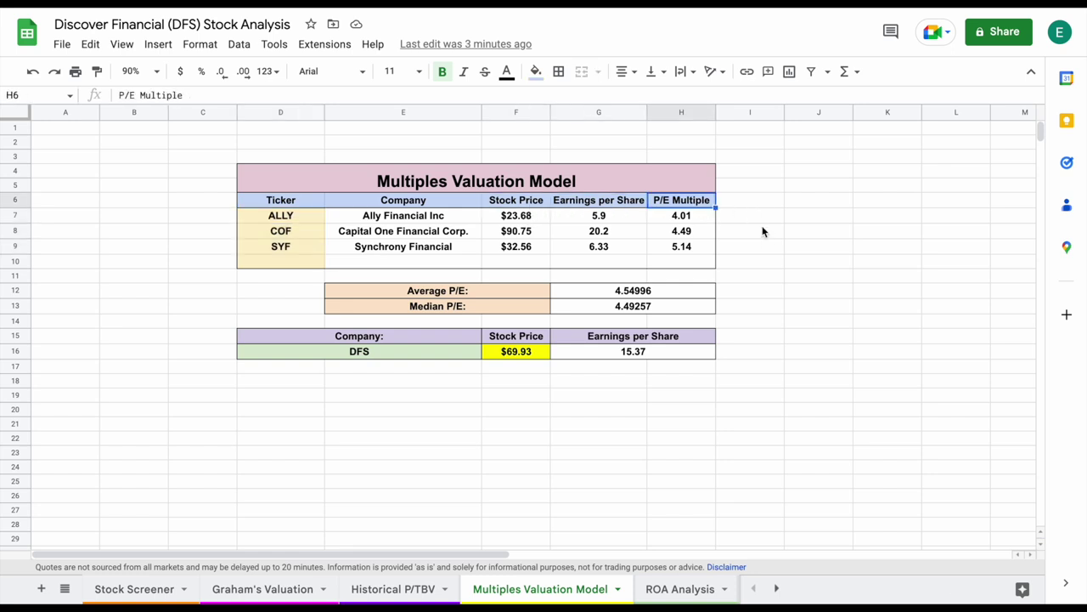
Examine the peers' average P/E along with the earnings per share and model-derived stock price for DFS
left_click(535, 294)
left_click(628, 295)
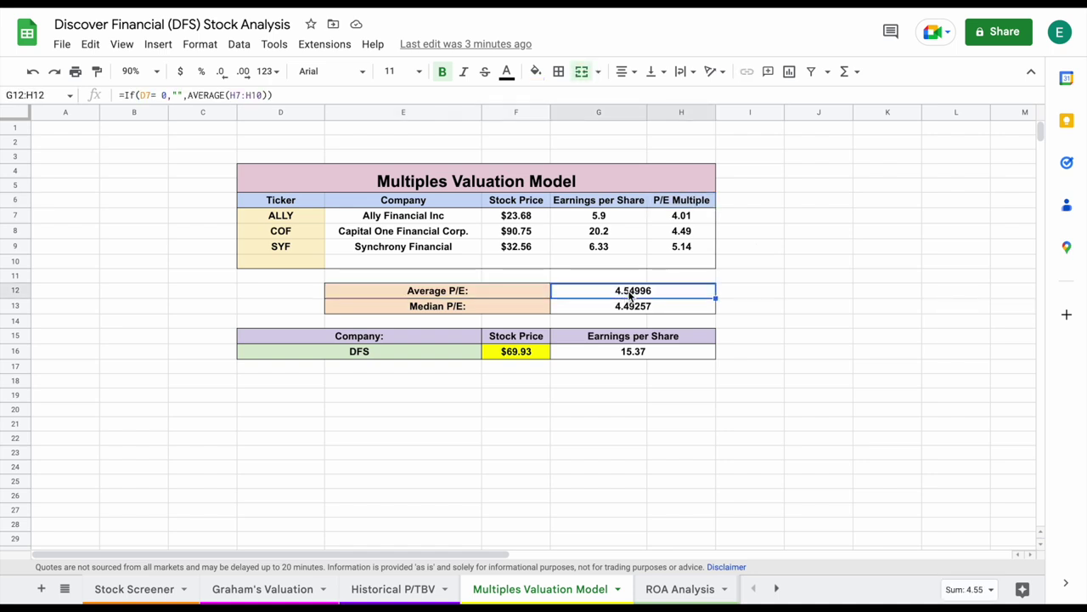
left_click(399, 350)
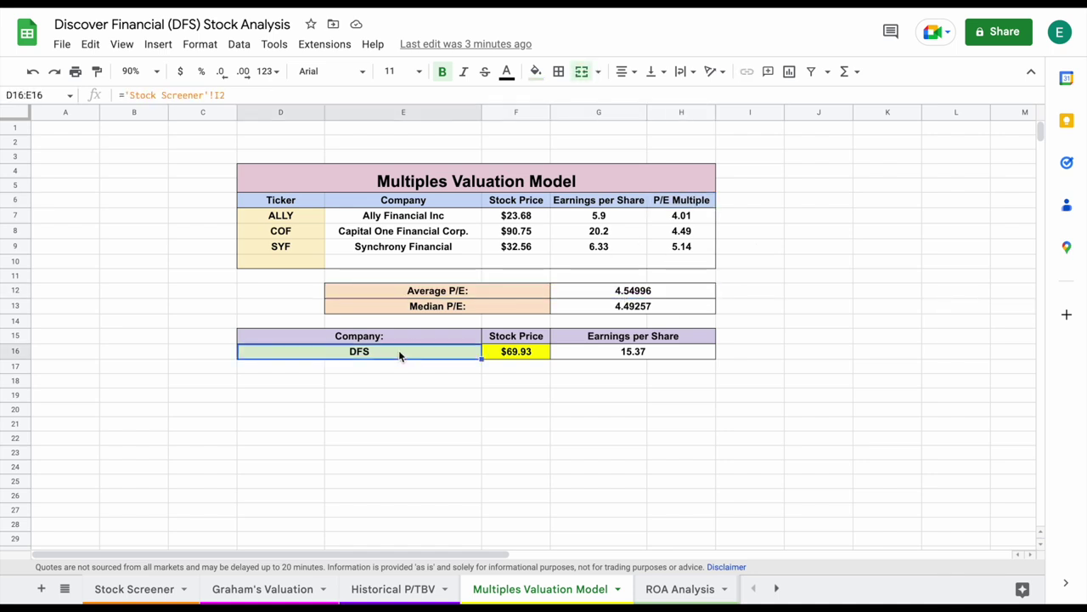
left_click(646, 355)
left_click(527, 355)
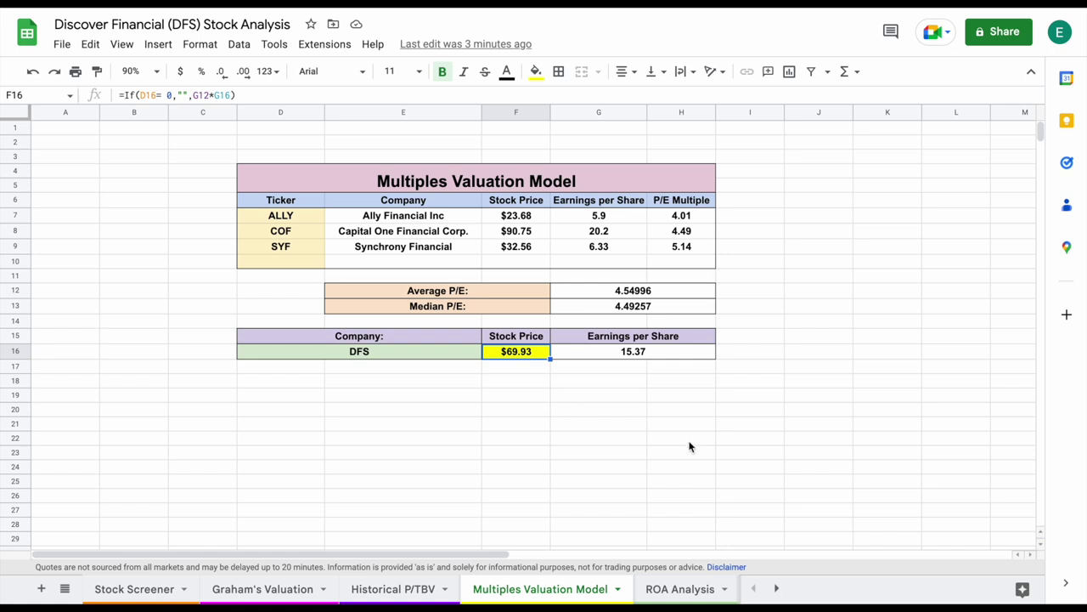
Open the ROA Analysis sheet and compare the ROA of ALLY, COF and SYF with DFS's ROA and stock price
left_click(684, 590)
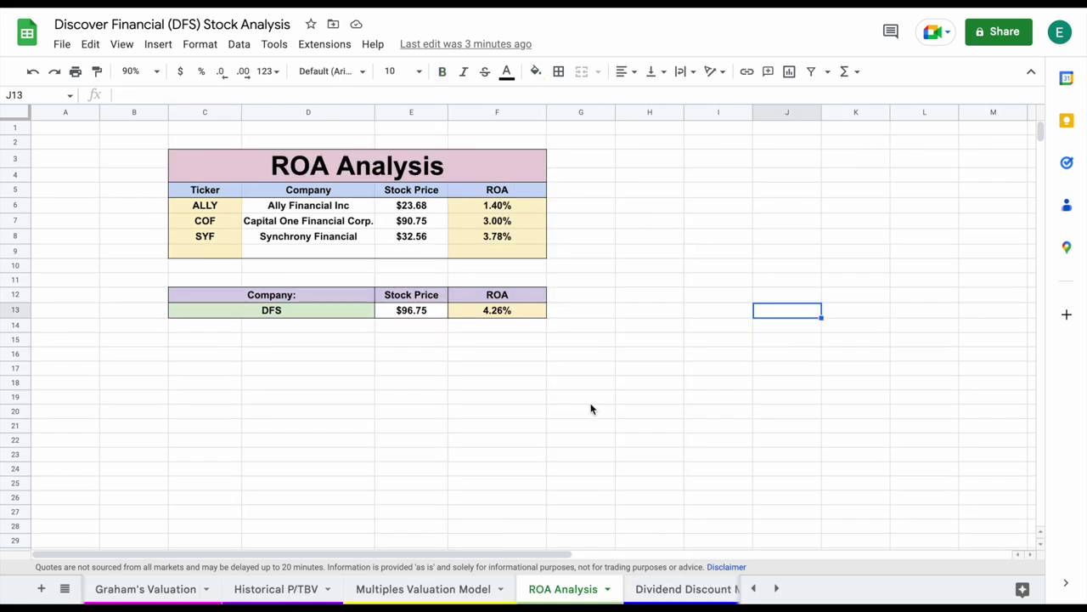
left_click_drag(232, 212, 231, 238)
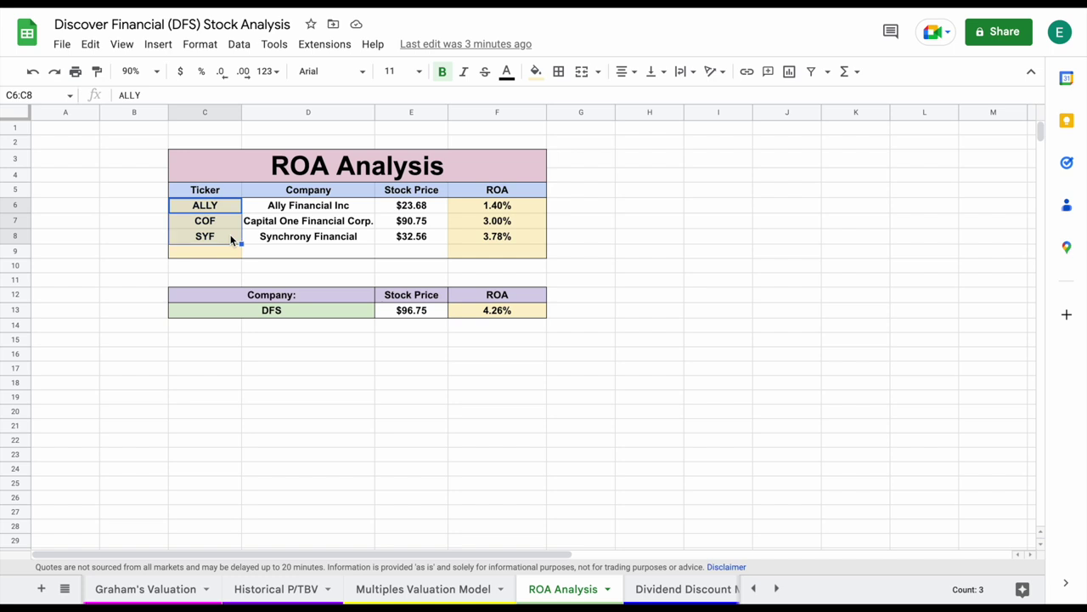
left_click_drag(517, 211, 518, 234)
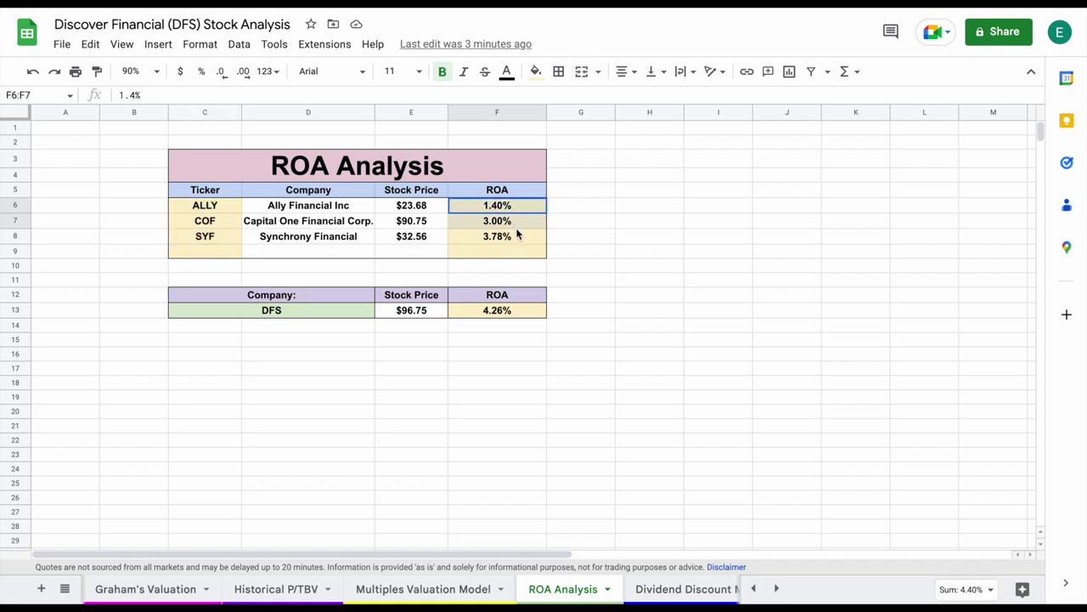
left_click(340, 314)
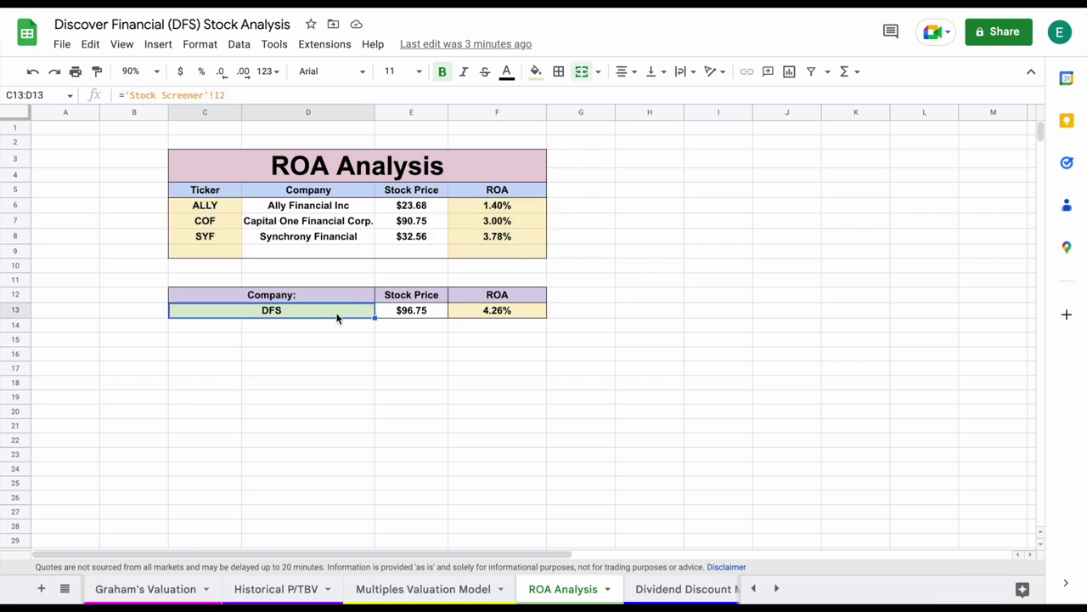
left_click(522, 314)
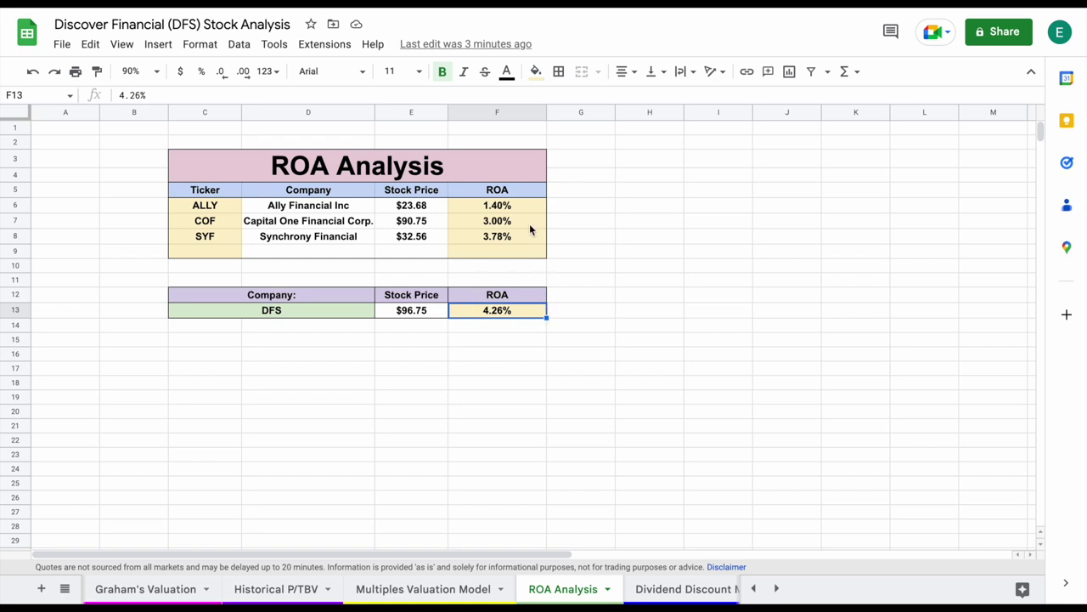
left_click_drag(530, 209, 532, 241)
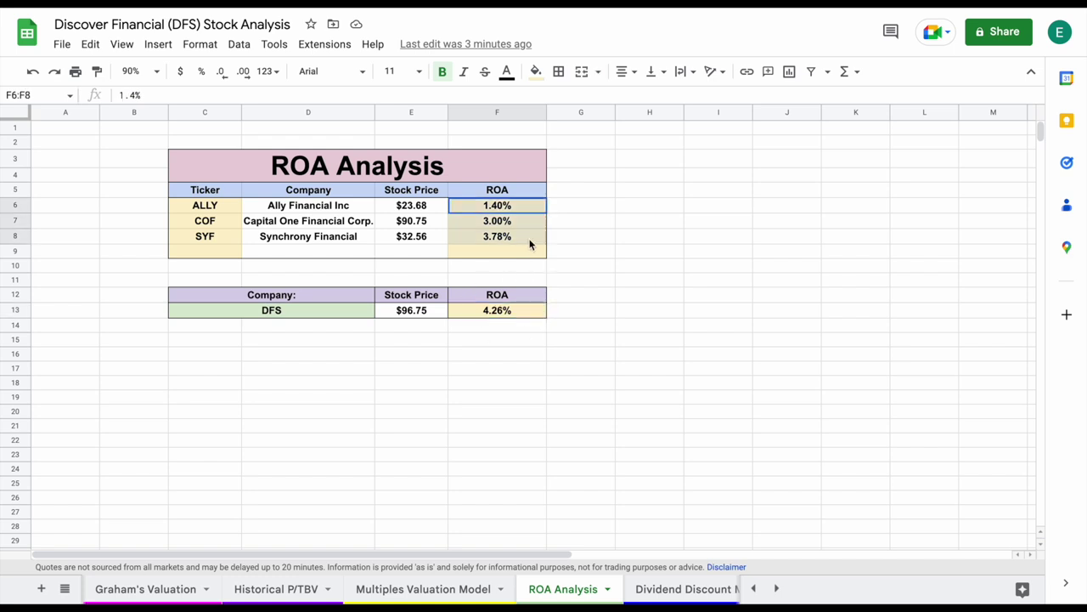
left_click(525, 311)
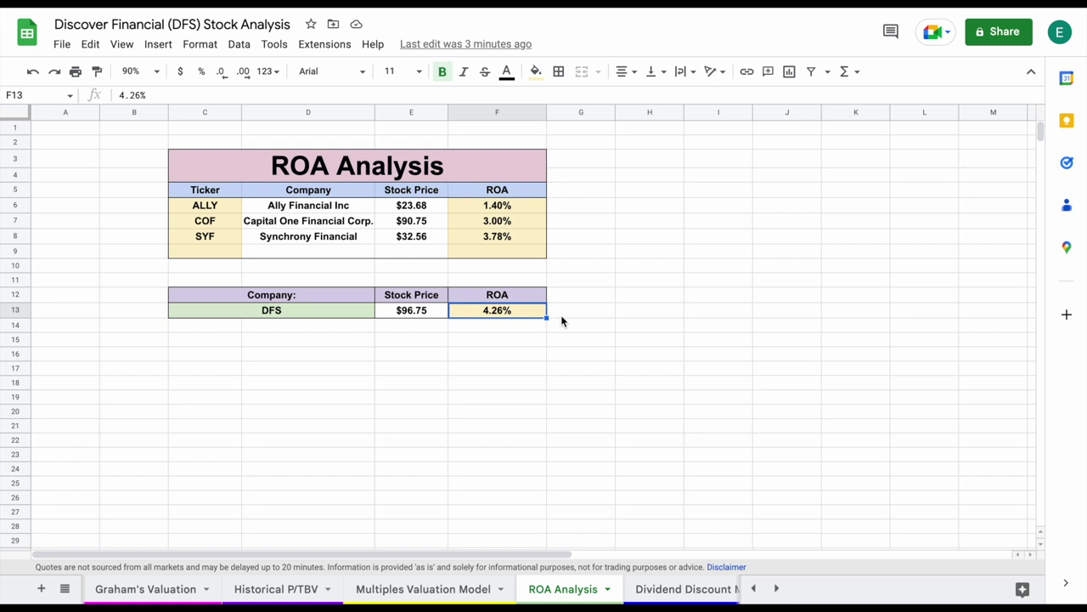
left_click(429, 315)
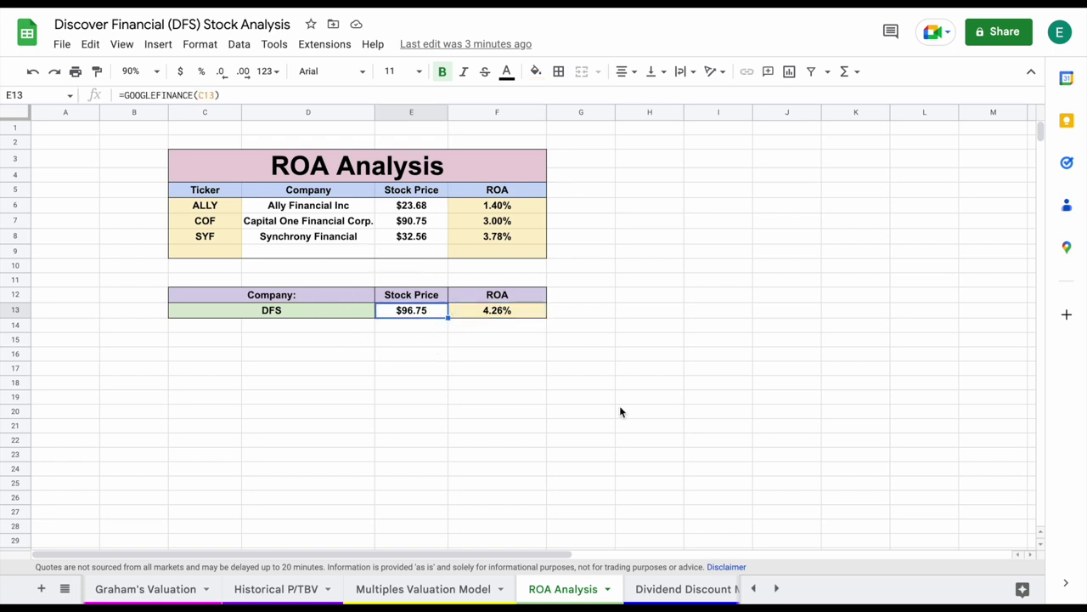
Open the Dividend Discount Model sheet and review the dividend payouts and yearly dividends from four years ago to the current year
left_click(687, 589)
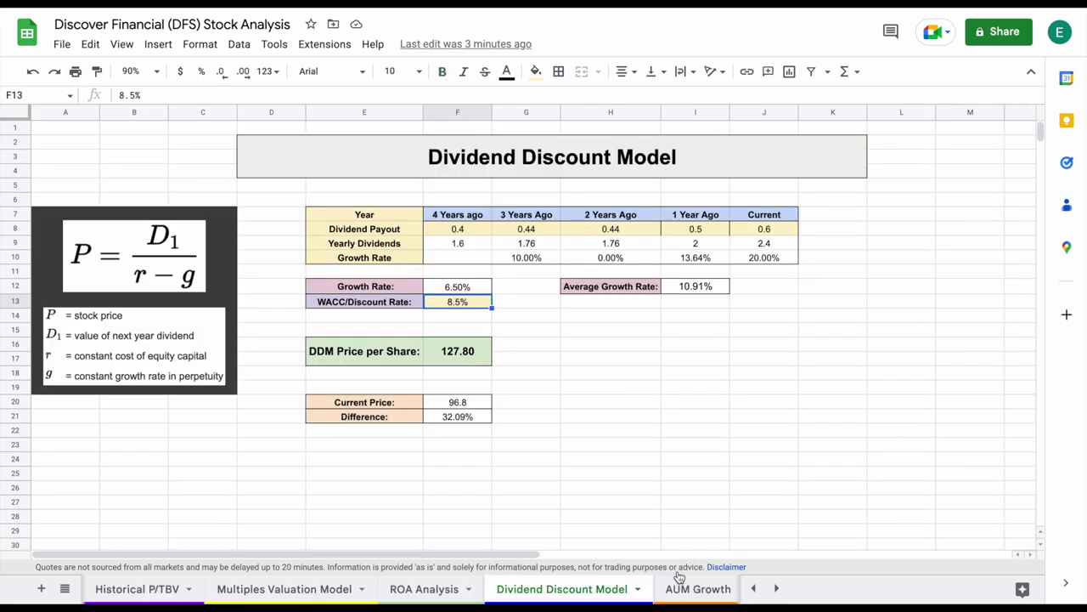
left_click(700, 350)
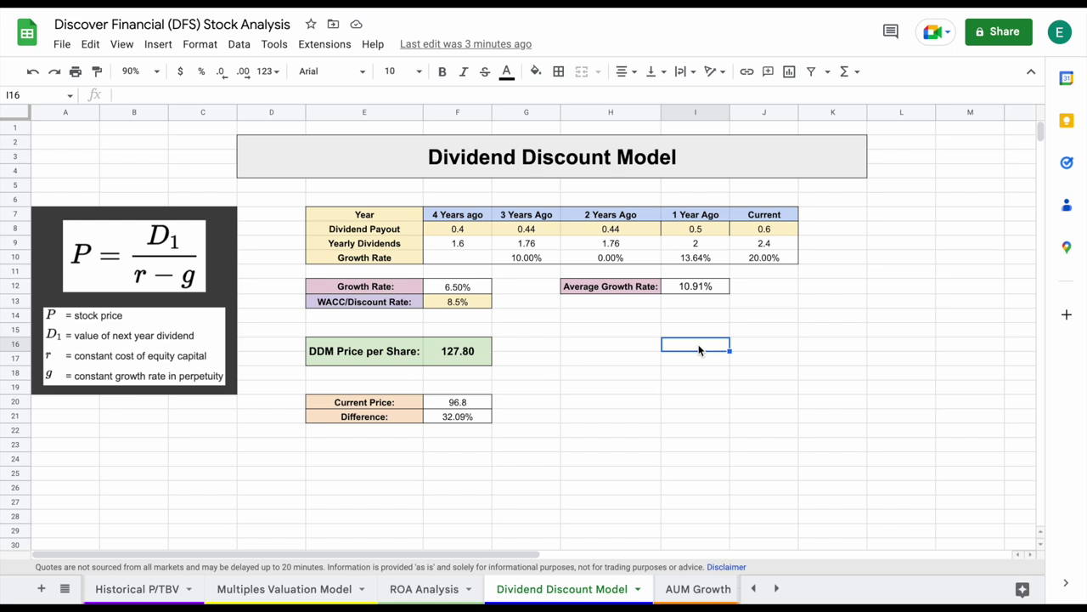
left_click_drag(473, 230, 749, 229)
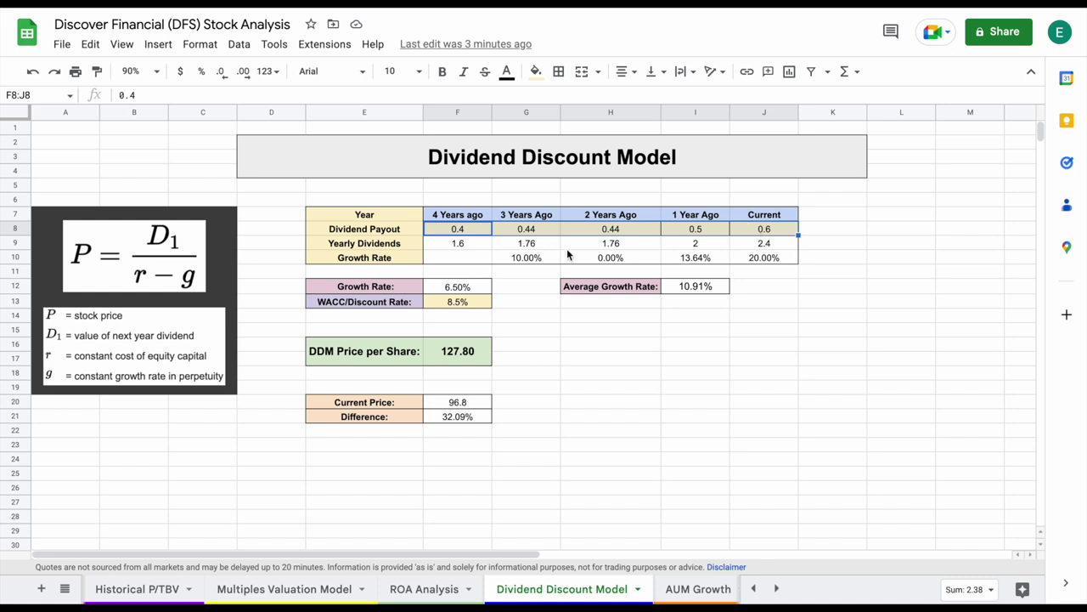
left_click_drag(476, 244, 763, 247)
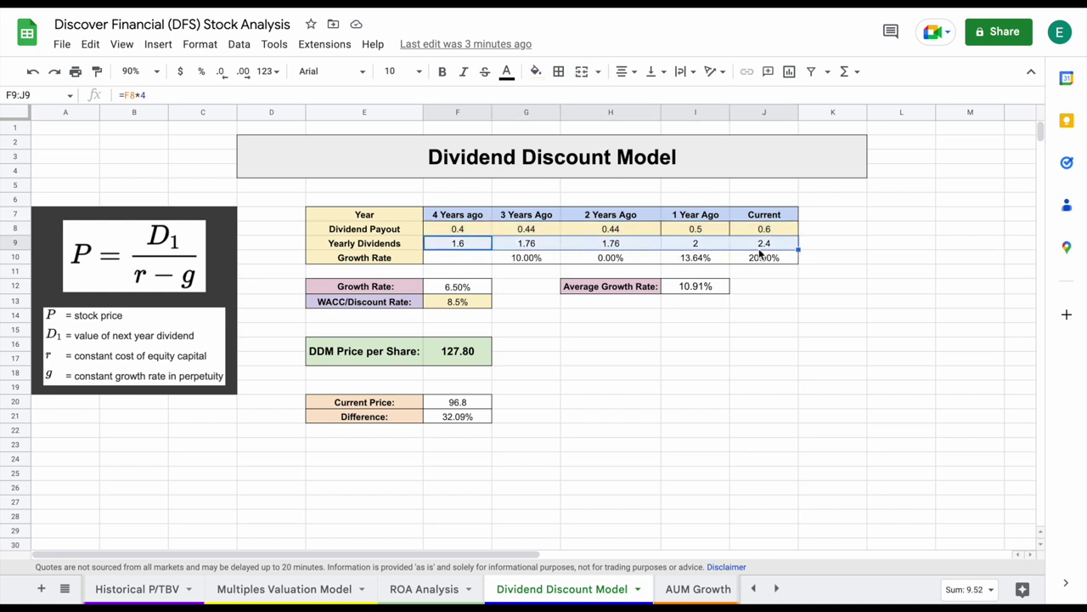
Examine each year's dividend growth rate and the average growth rate in the dividend discount model
left_click(516, 260)
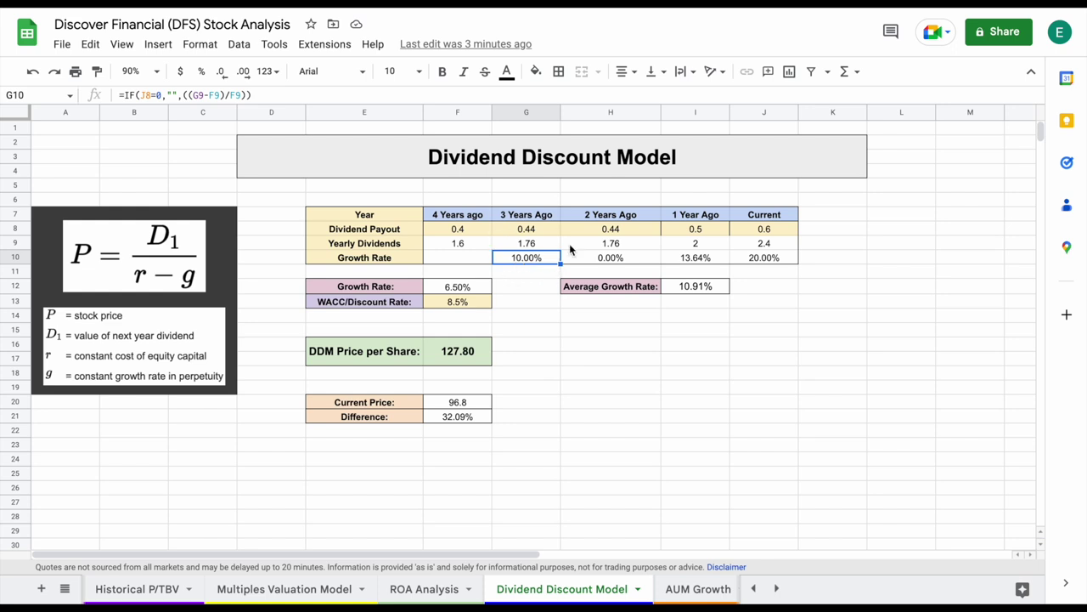
left_click(628, 260)
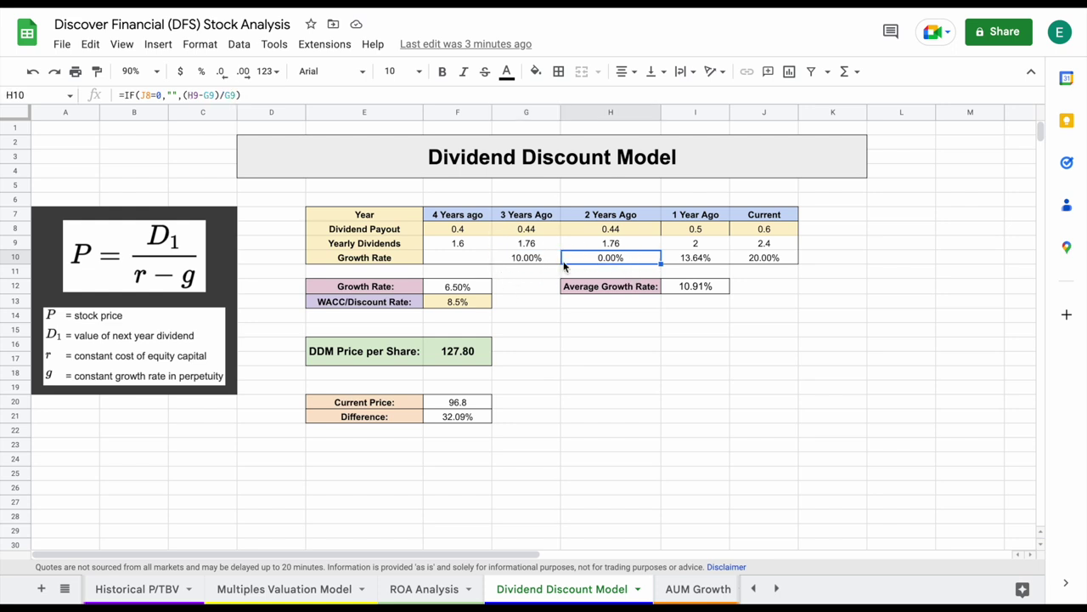
left_click(716, 262)
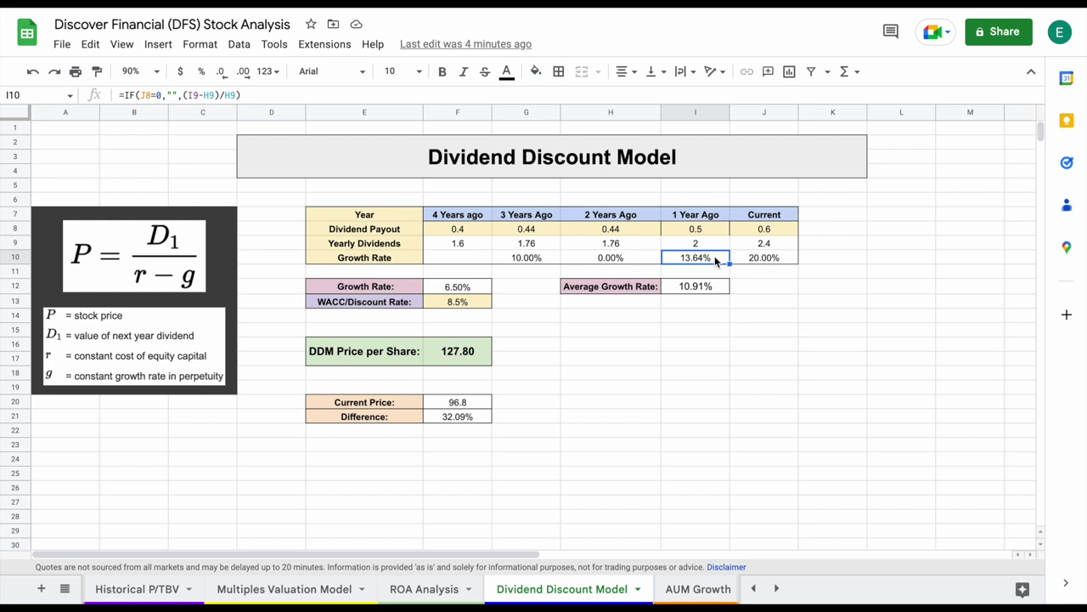
left_click(774, 261)
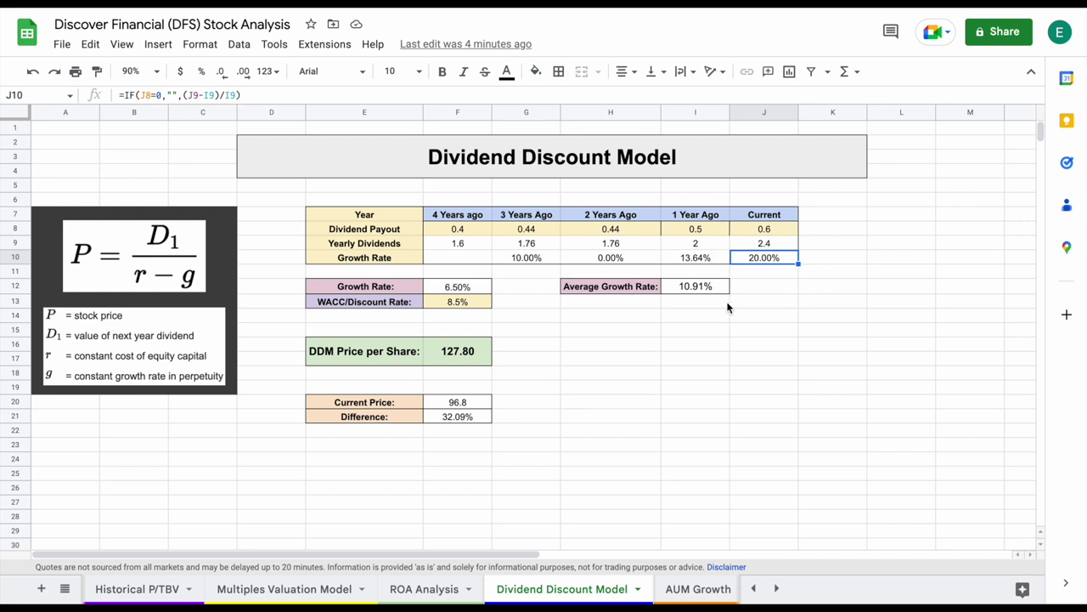
left_click(612, 287)
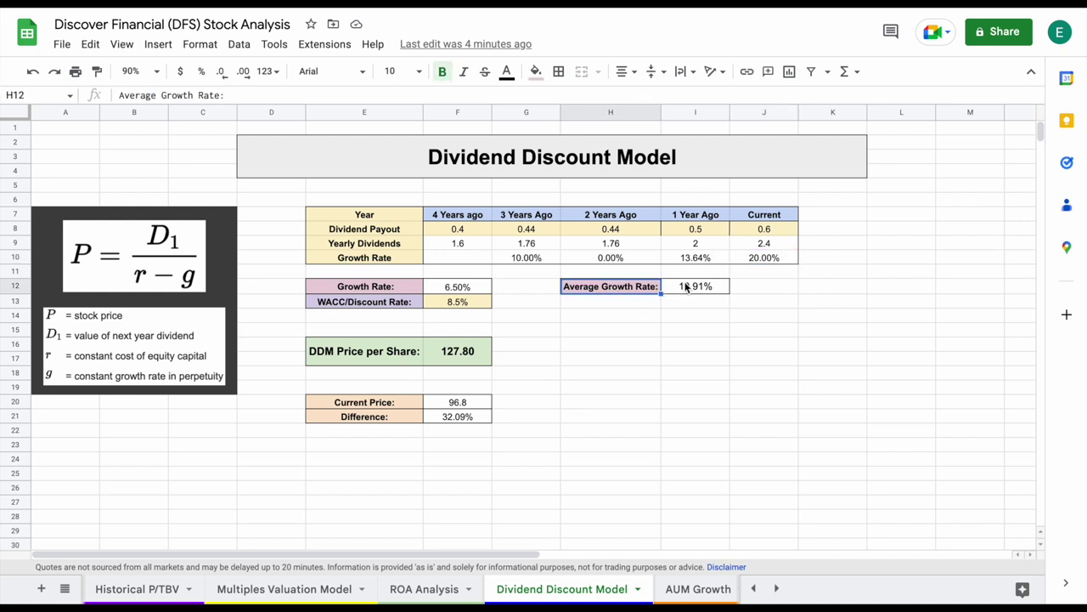
Examine the average growth rate, the assumed growth rate, the WACC/discount rate and the resulting DDM price per share
left_click(700, 287)
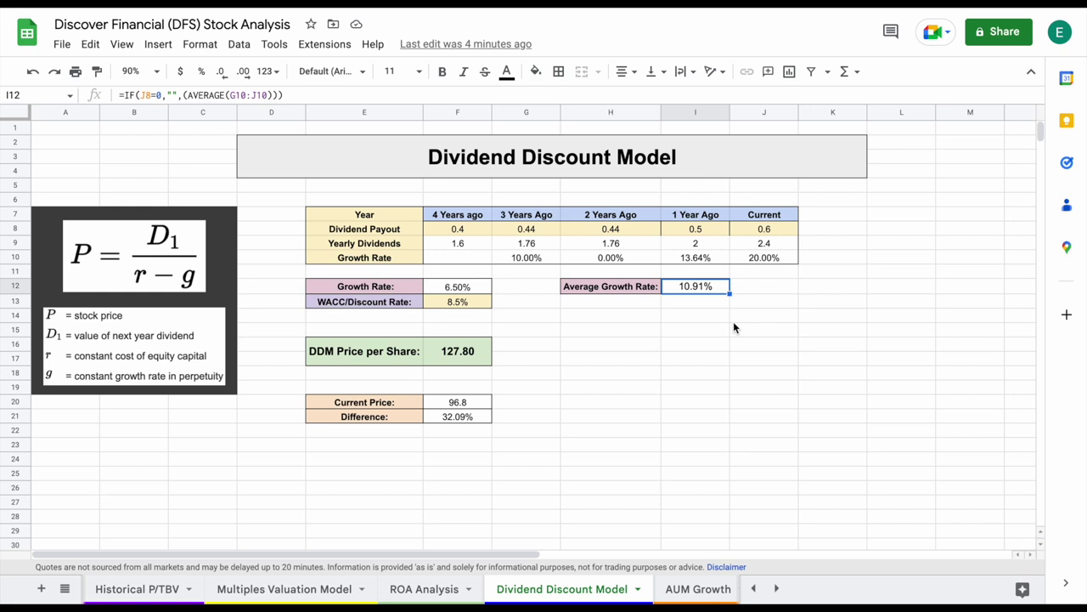
left_click(410, 289)
left_click(437, 287)
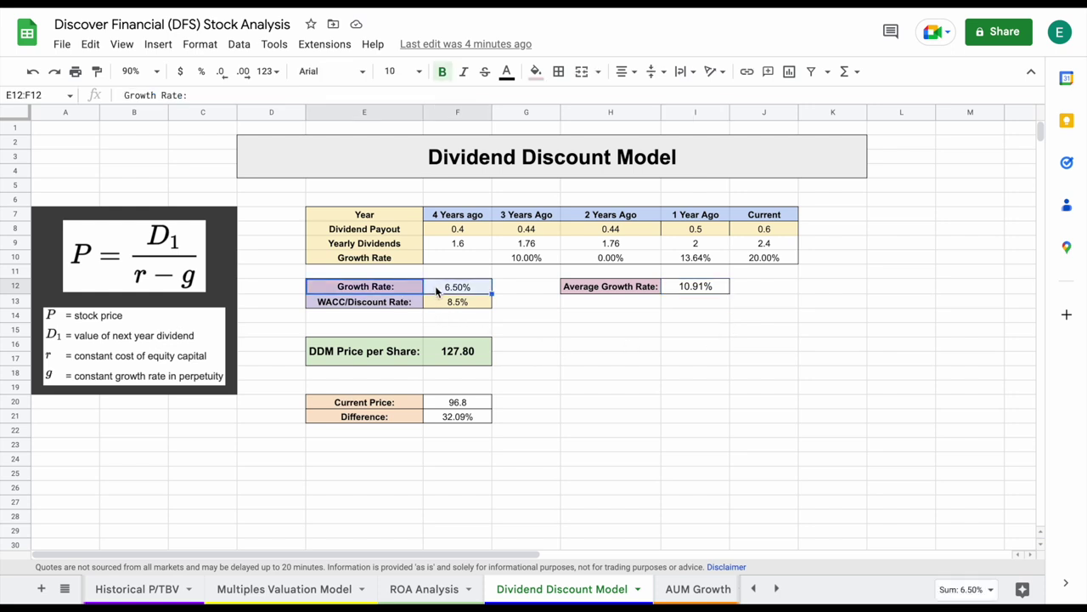
left_click(478, 302)
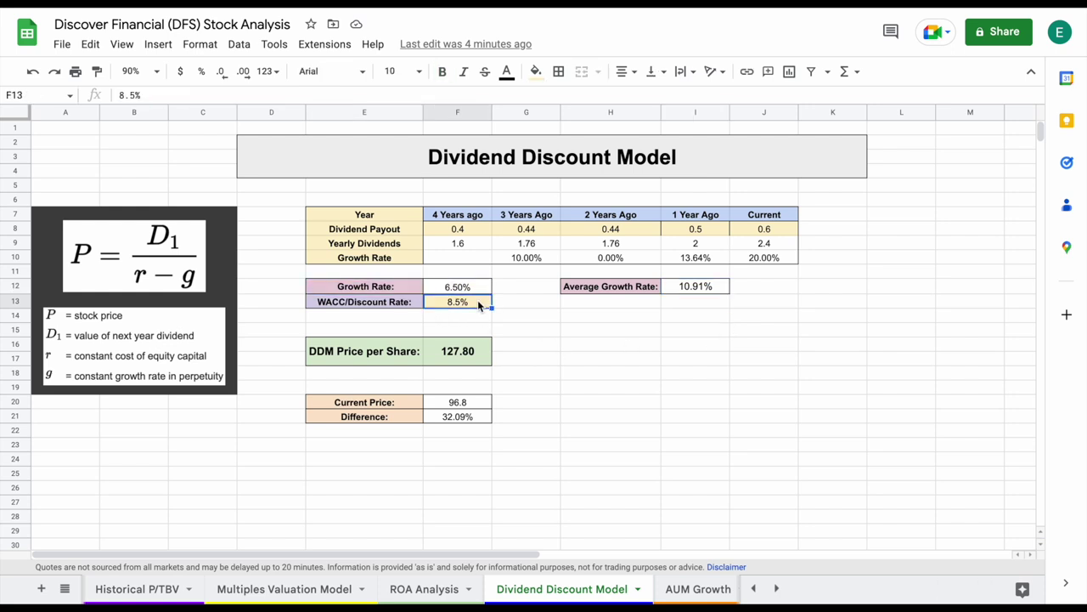
left_click(398, 361)
left_click(444, 357)
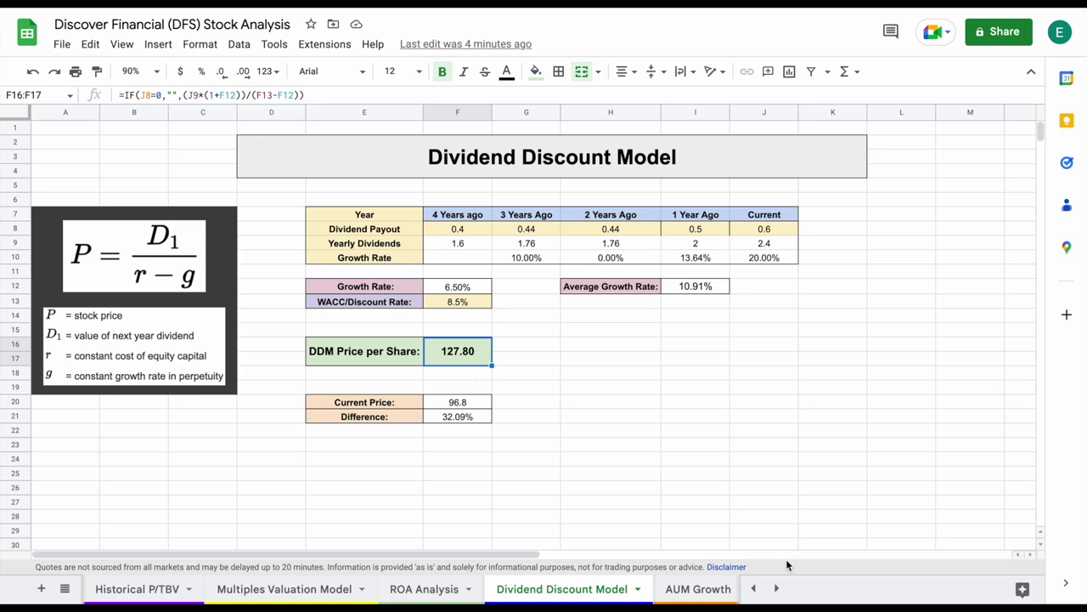
Open the Stock Screener sheet and check the payout ratio in the Dividend Data table
left_click(752, 588)
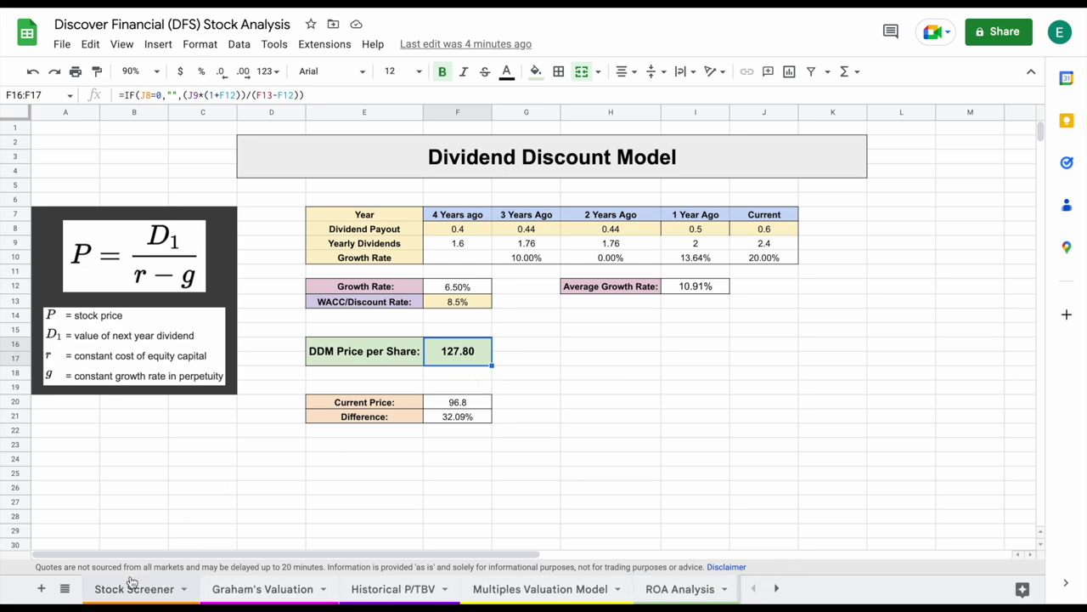
left_click(132, 582)
left_click_drag(896, 250, 955, 269)
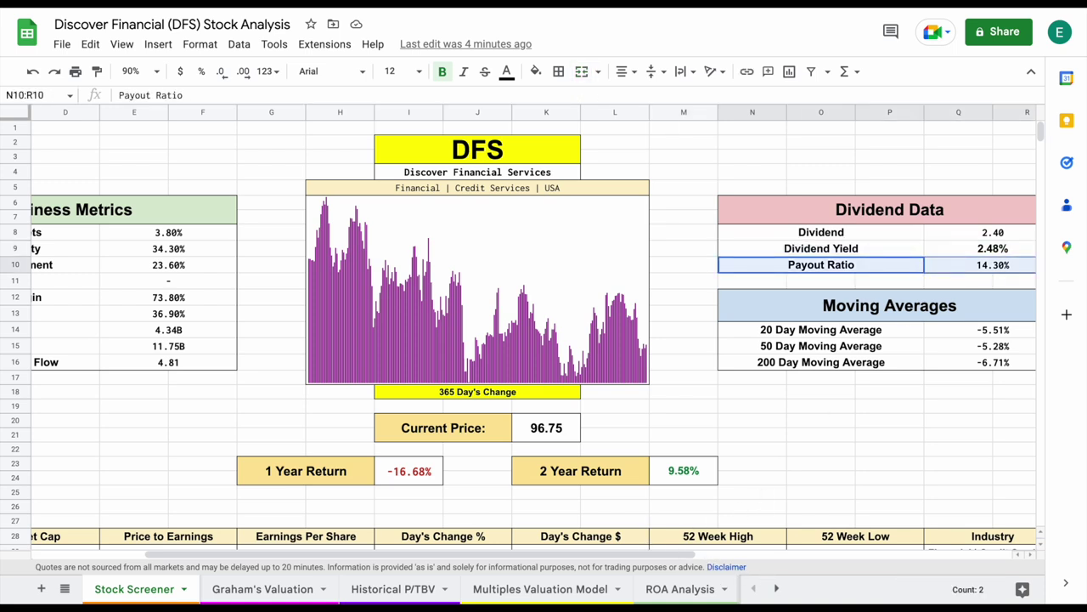
Return to the Dividend Discount Model sheet and review the DDM price per share
left_click(772, 584)
left_click(488, 589)
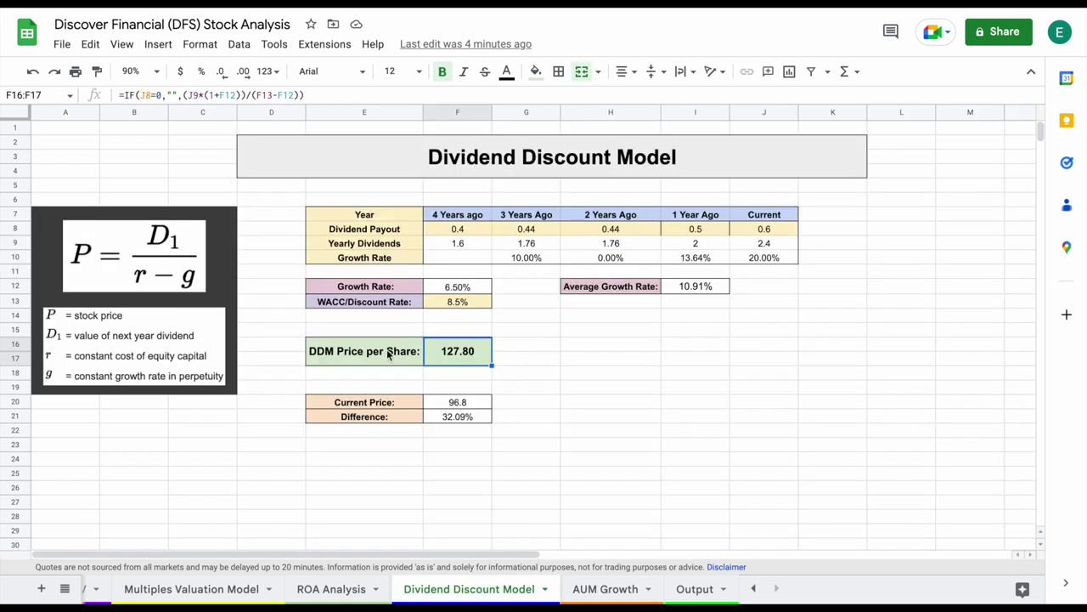
left_click(392, 357)
left_click(466, 355)
Open the AUM Growth sheet and review the yearly assets under management and the 5 Yr CAGR
left_click(610, 589)
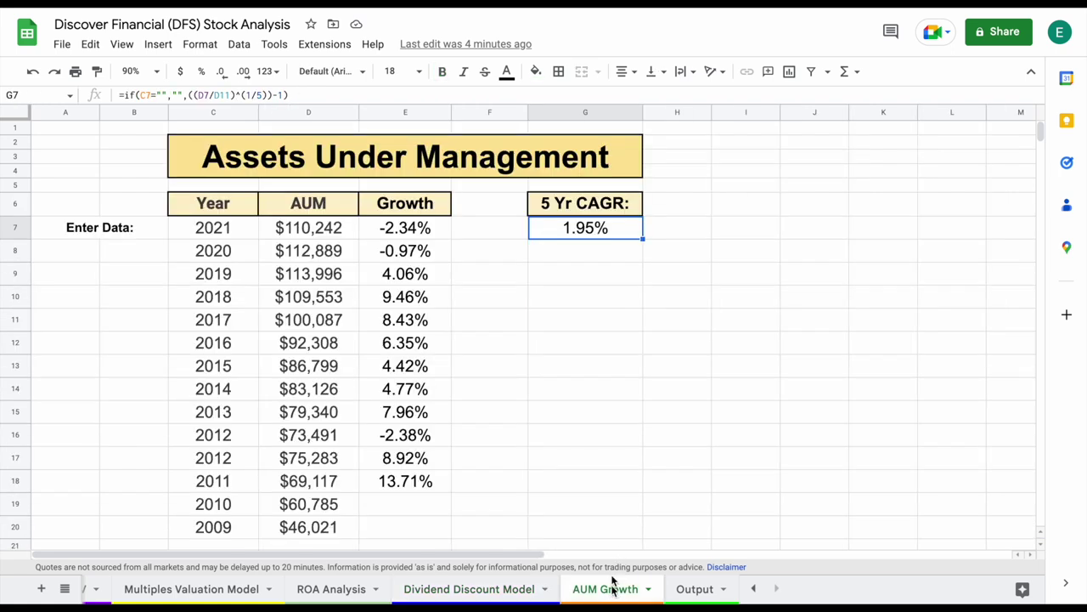
left_click(621, 314)
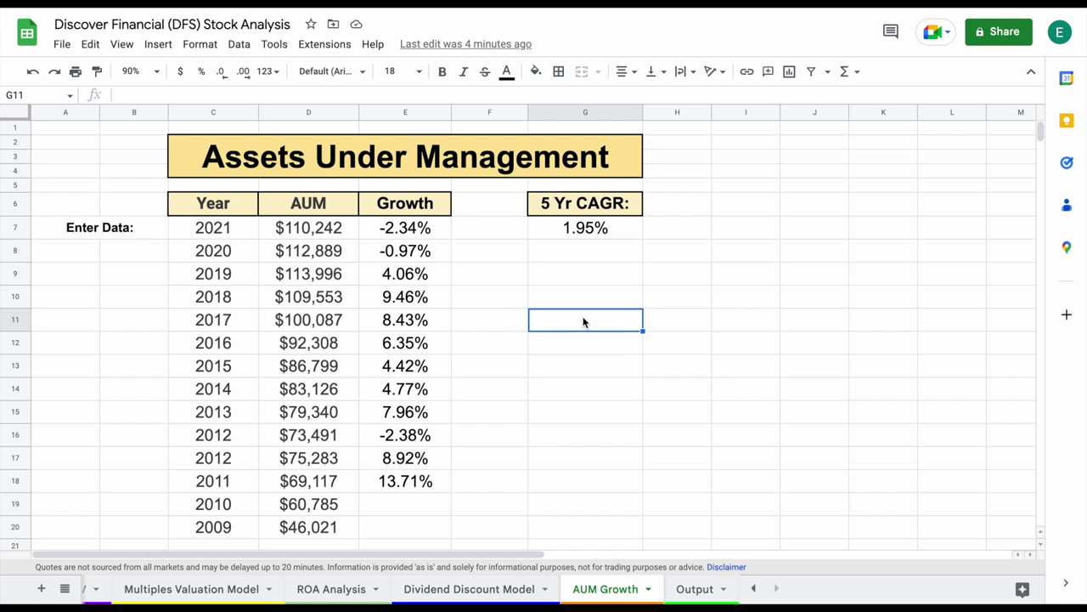
left_click(608, 230)
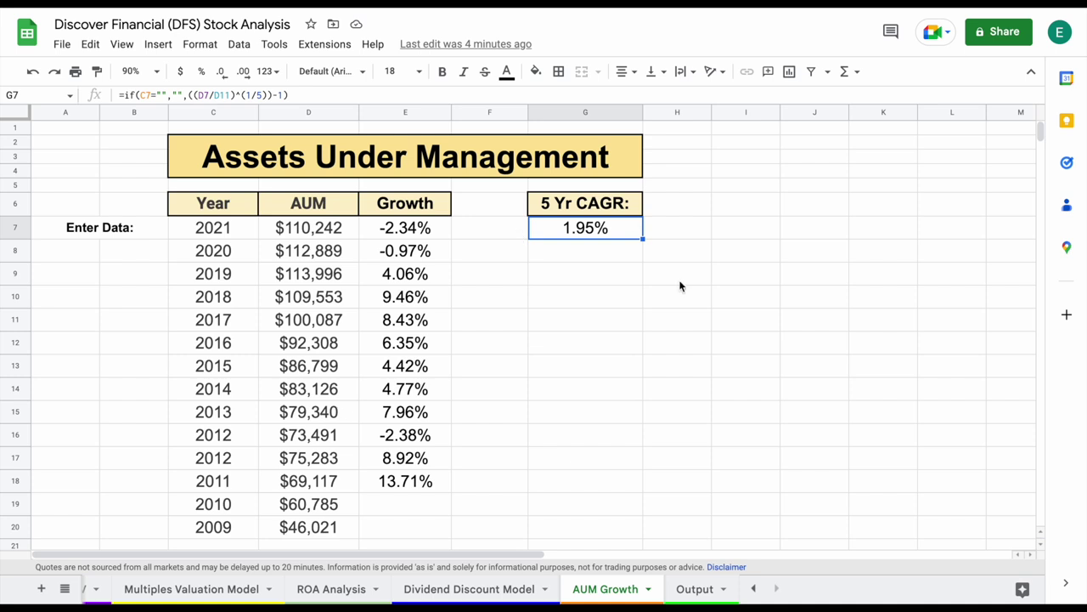
Open the Output sheet and review Graham's Valuation, the Multiples Valuation and the Dividend Discount Model value
left_click(694, 588)
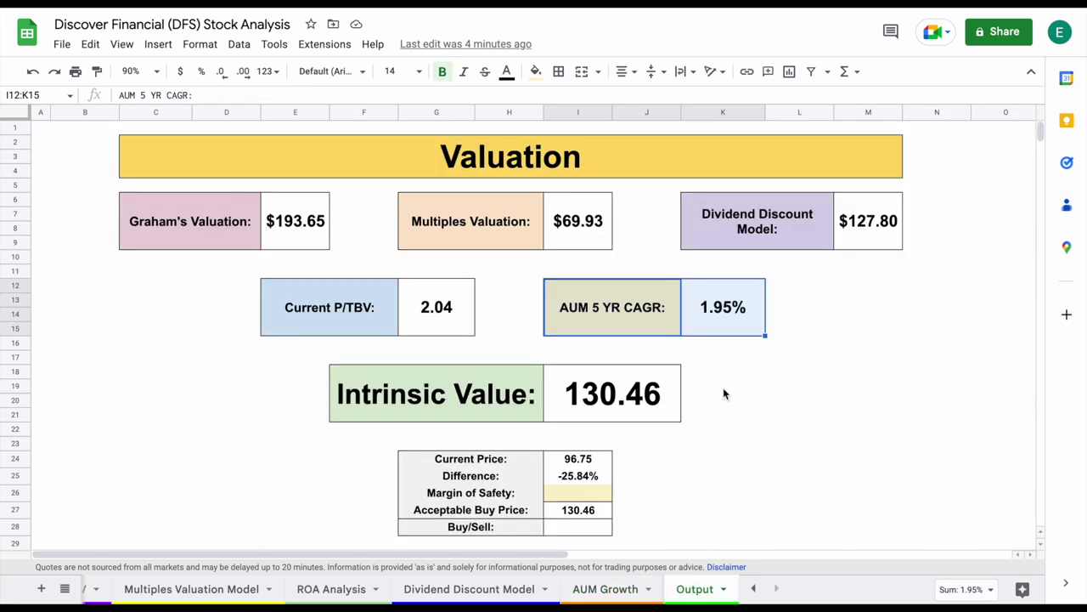
left_click_drag(218, 236, 274, 237)
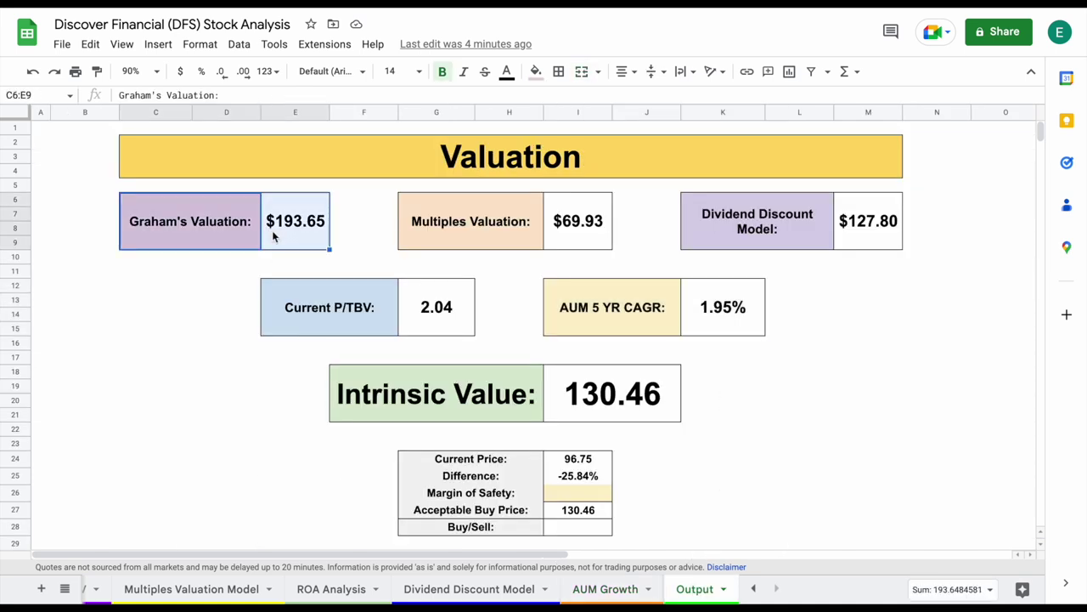
left_click_drag(509, 239, 576, 240)
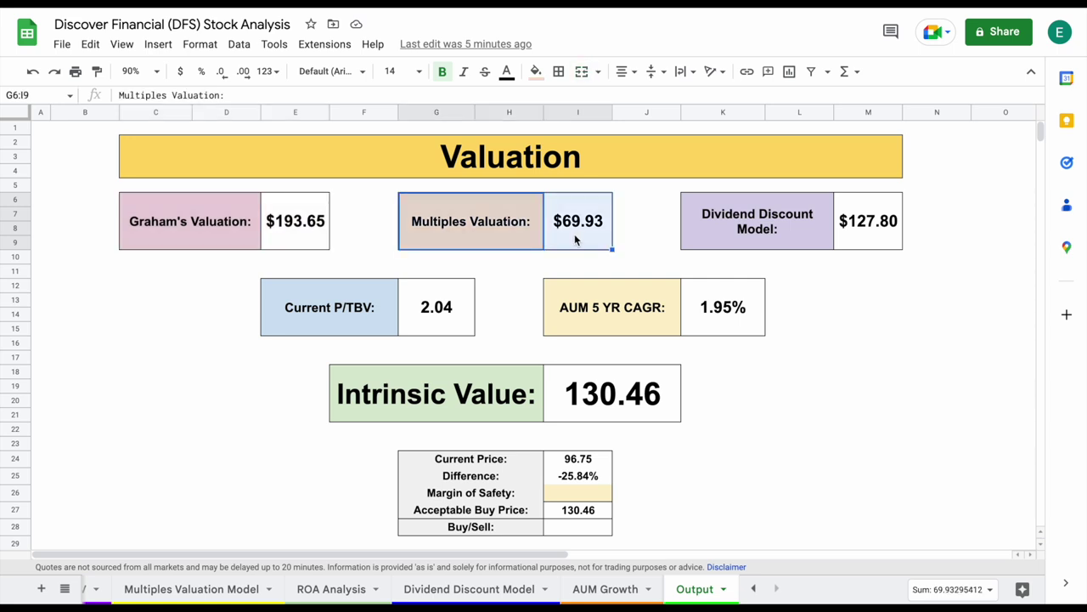
left_click(594, 238)
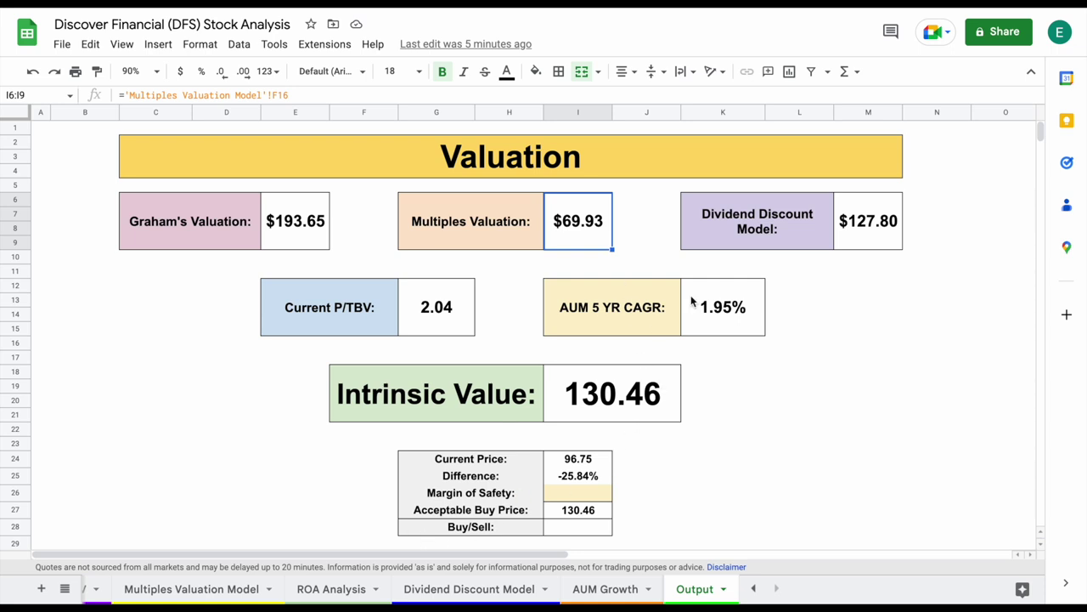
left_click_drag(786, 227, 844, 230)
left_click(871, 236)
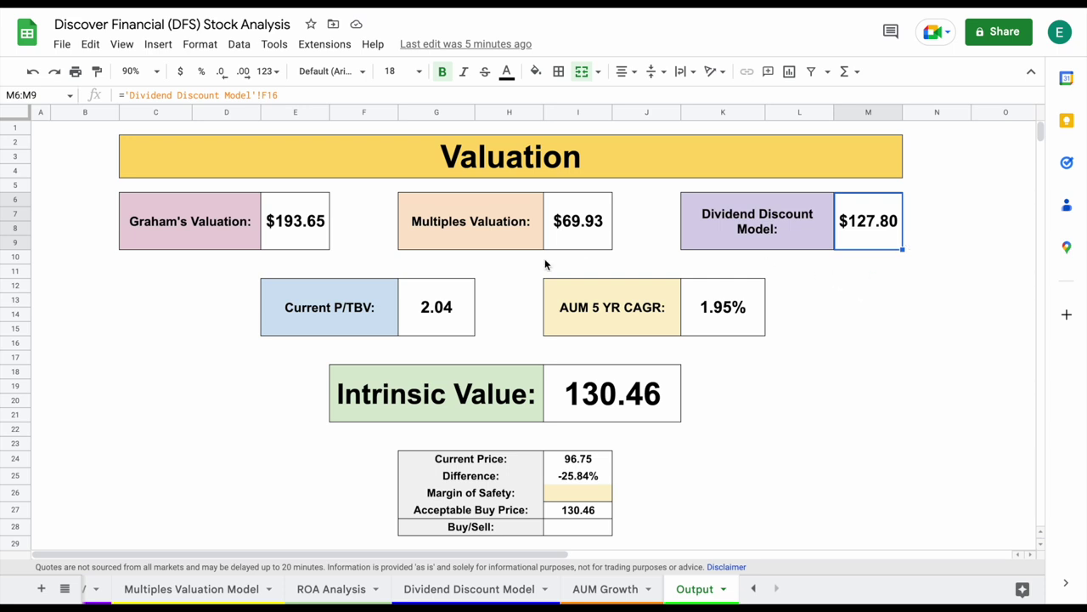
Examine the Current P/TBV and the AUM 5 YR CAGR on the Output sheet
left_click(361, 322)
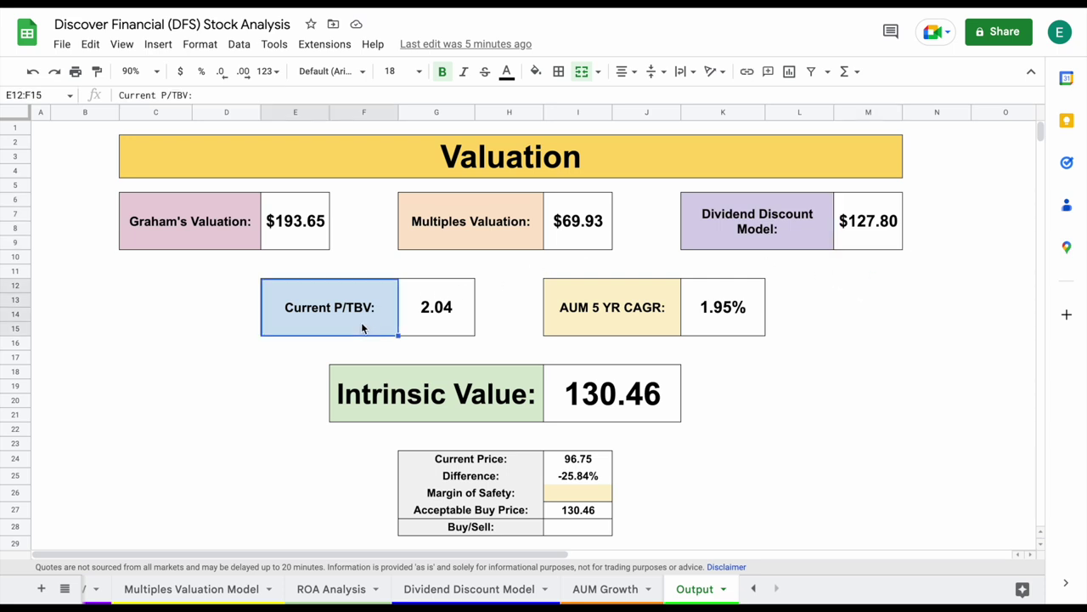
left_click(450, 323)
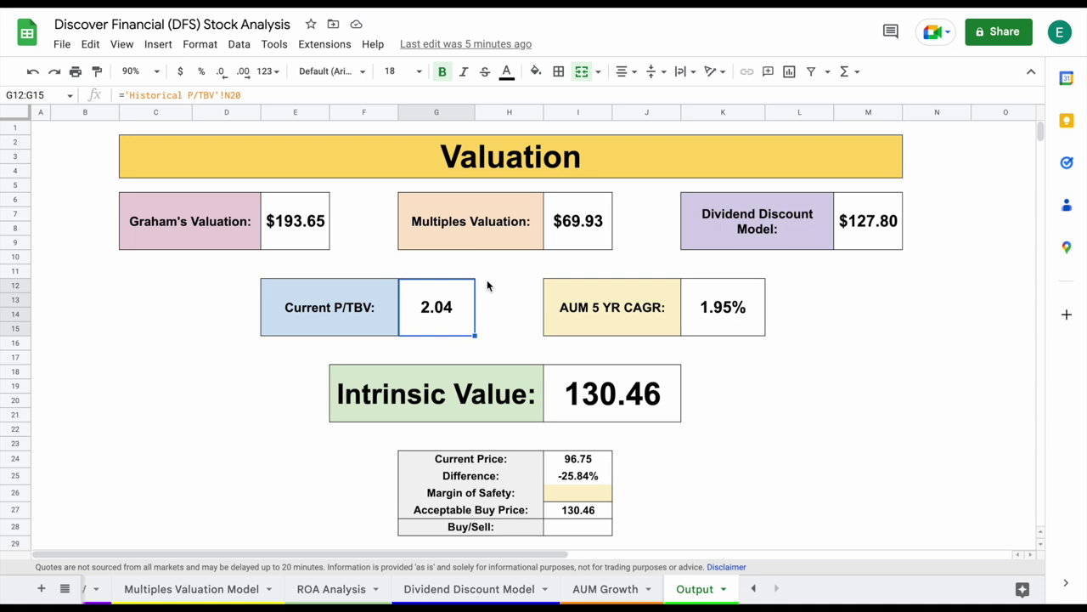
left_click(633, 321)
left_click(739, 324)
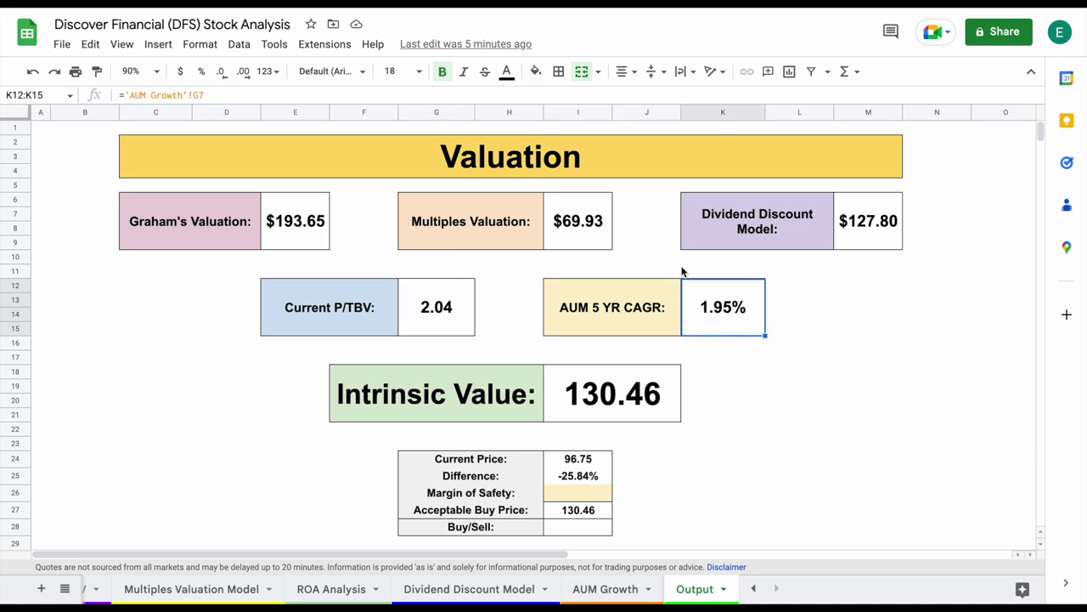
Compare the three valuation model prices with the Intrinsic Value that averages them
left_click(299, 221)
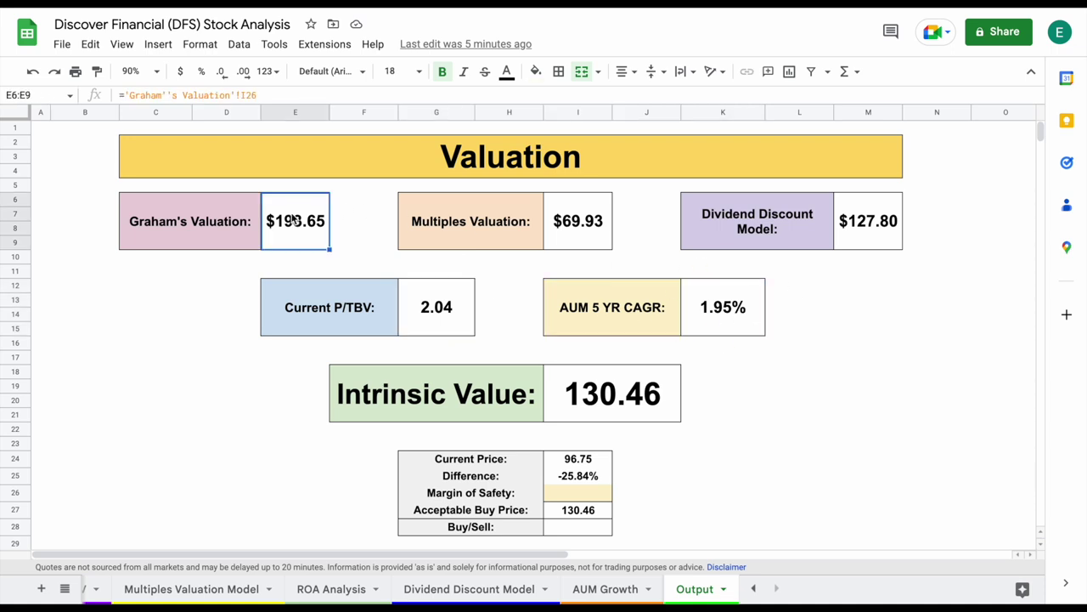
left_click(554, 220)
left_click(872, 219)
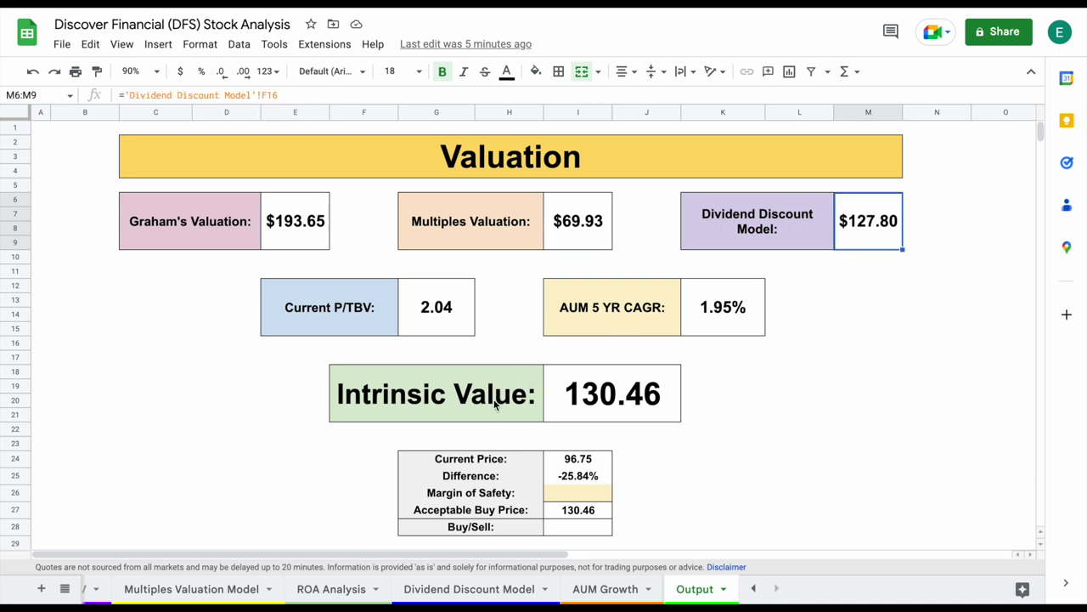
left_click(604, 405)
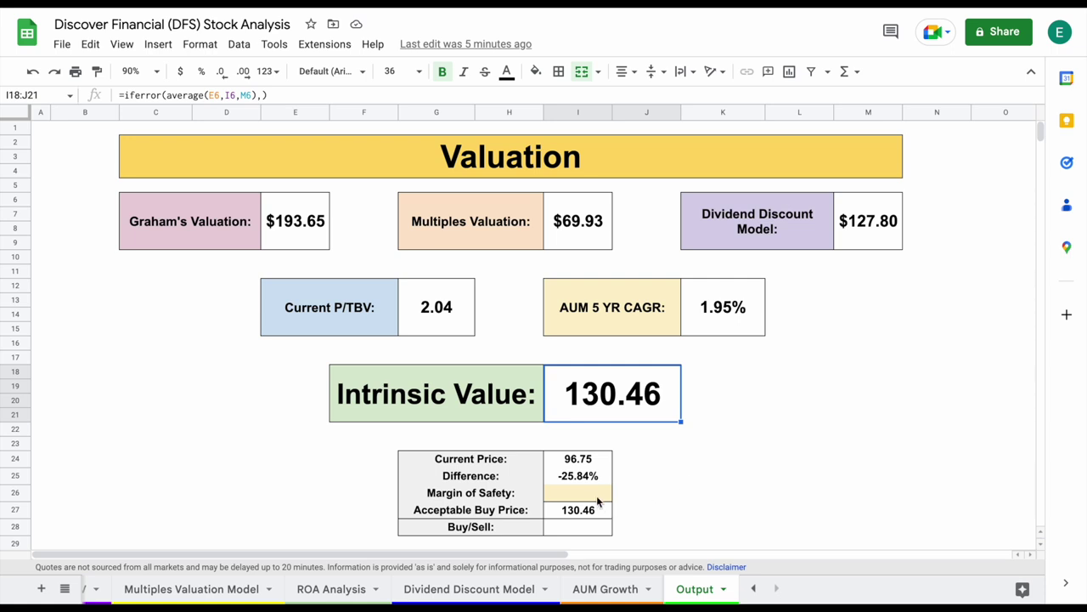
Set the Margin of Safety on the Output sheet to 20%
left_click(594, 495)
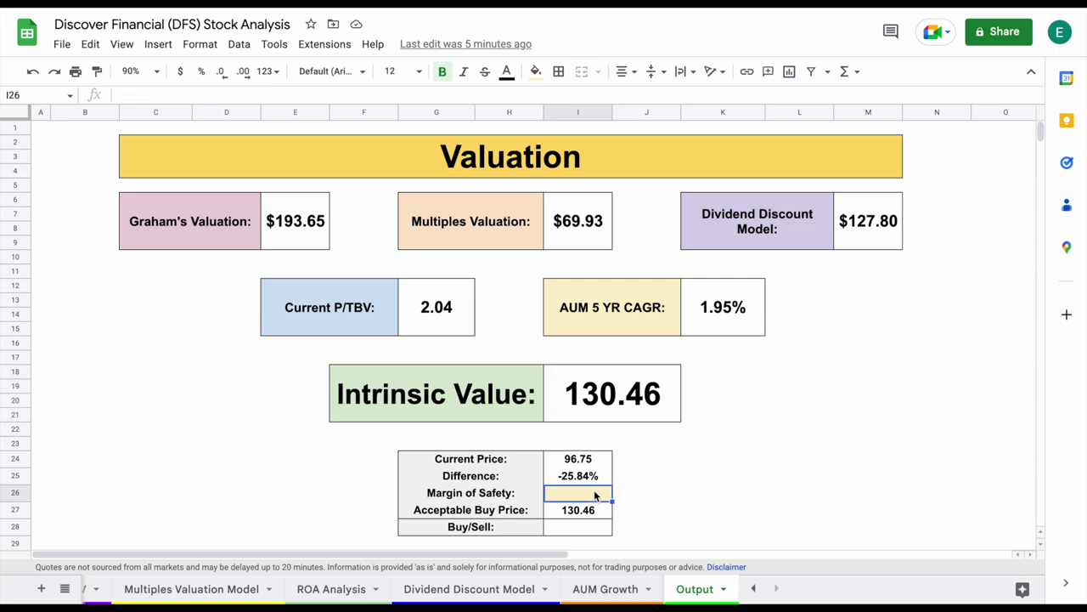
type("20")
key("Return")
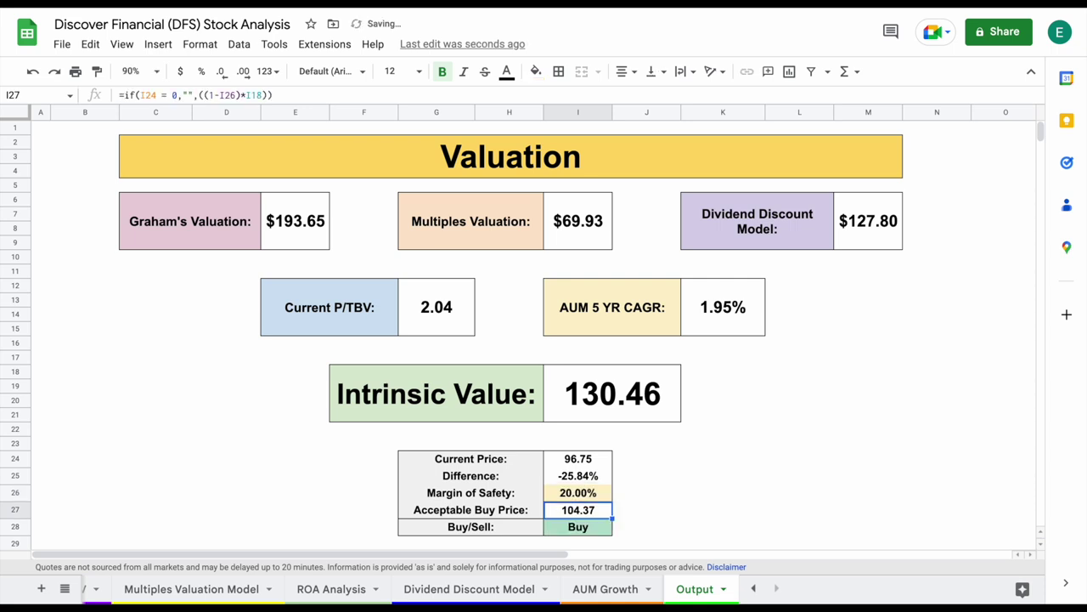
Examine the Acceptable Buy Price and the Buy/Sell recommendation for DFS
left_click(515, 511)
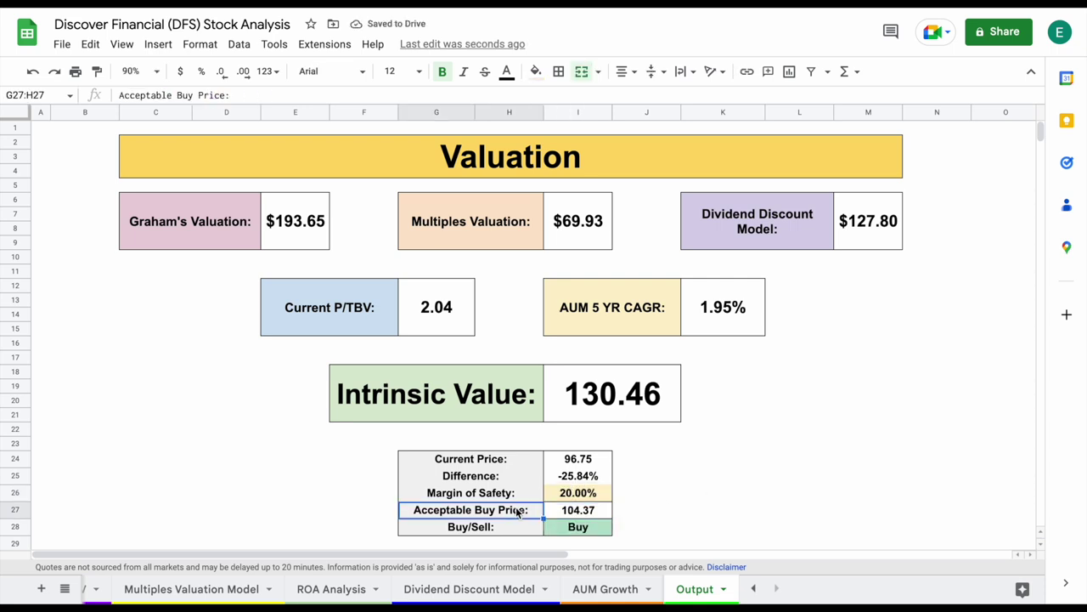
left_click(603, 511)
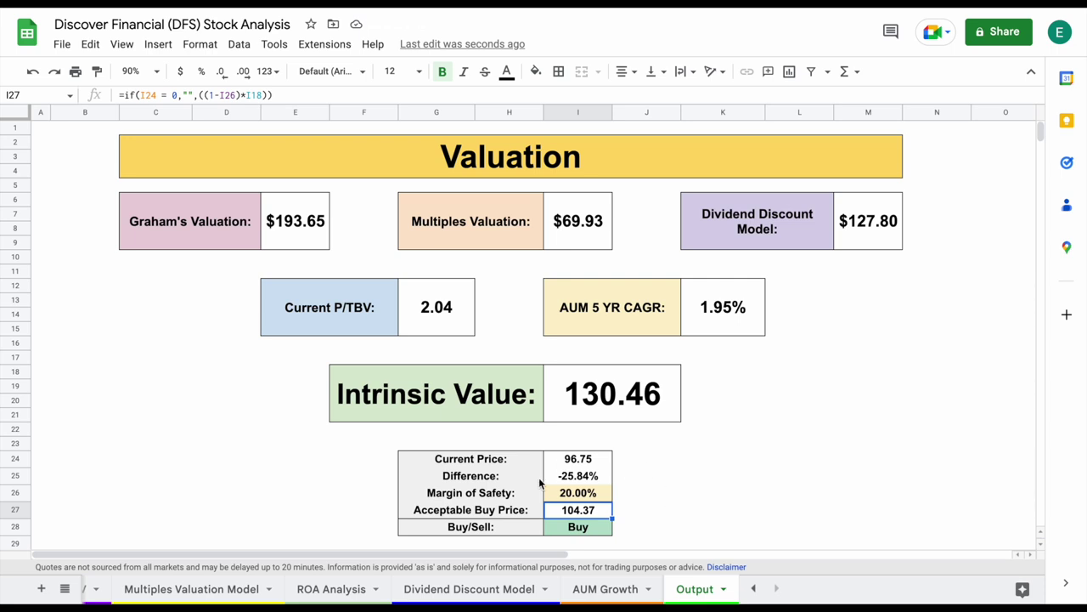
left_click(513, 530)
left_click(589, 529)
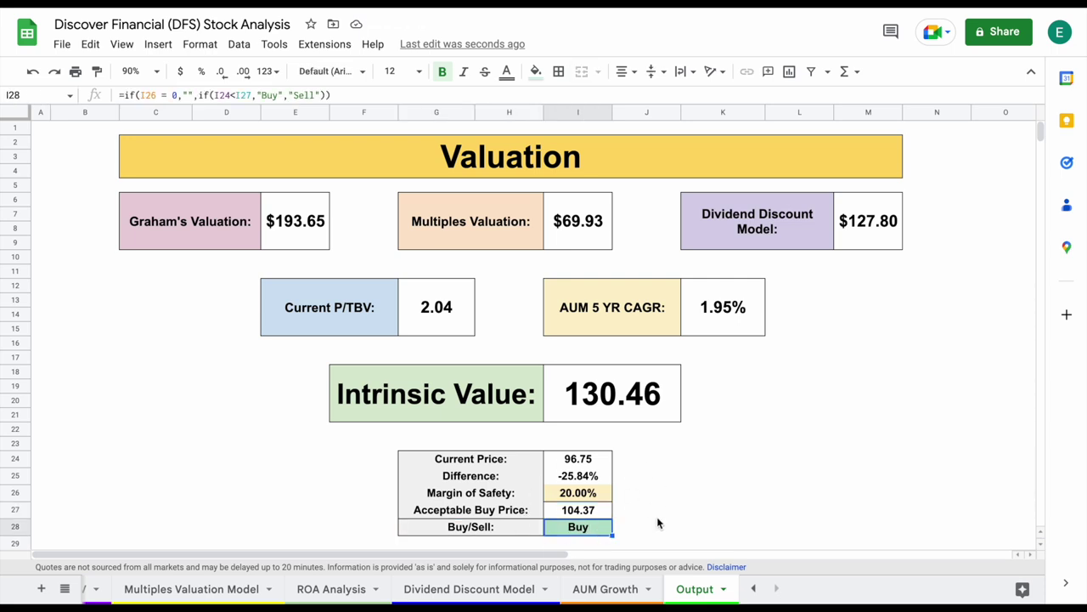
left_click(728, 486)
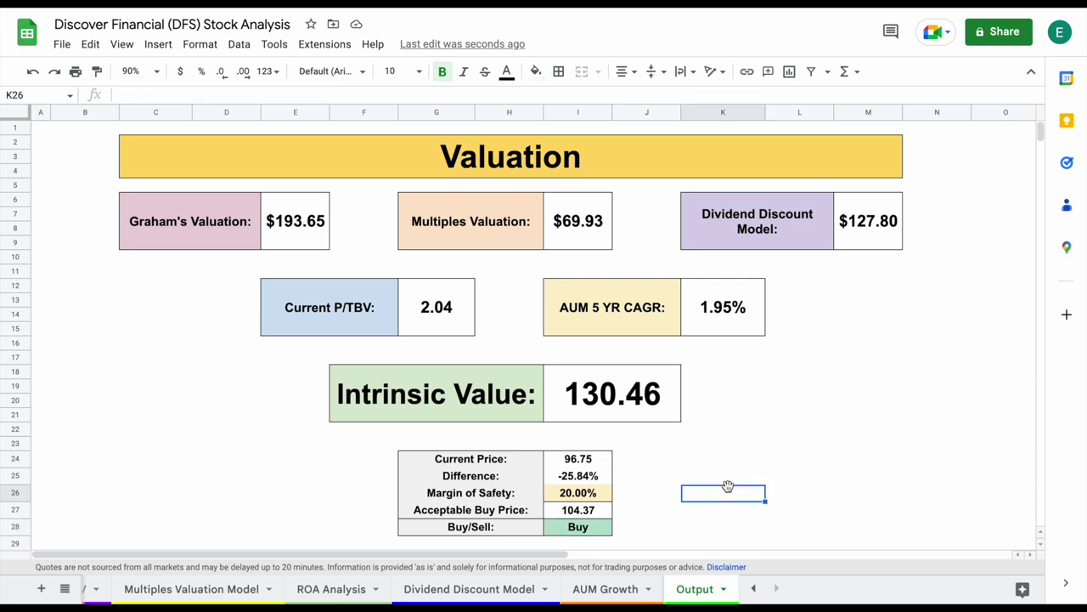